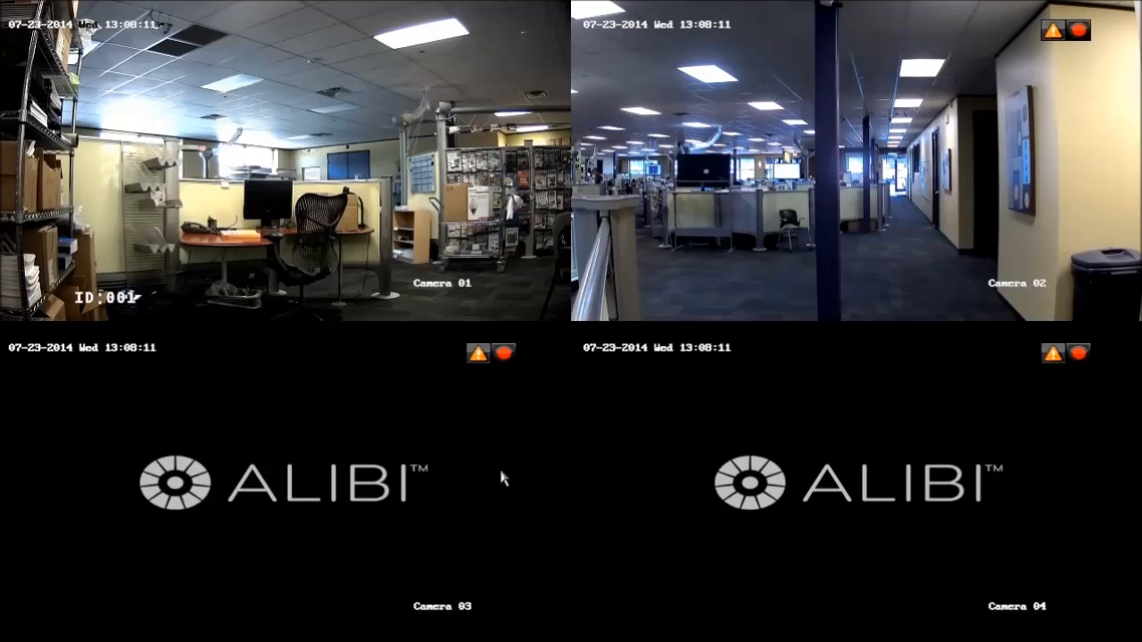
Step: Open the log search under System Maintenance from the live view
right_click(557, 395)
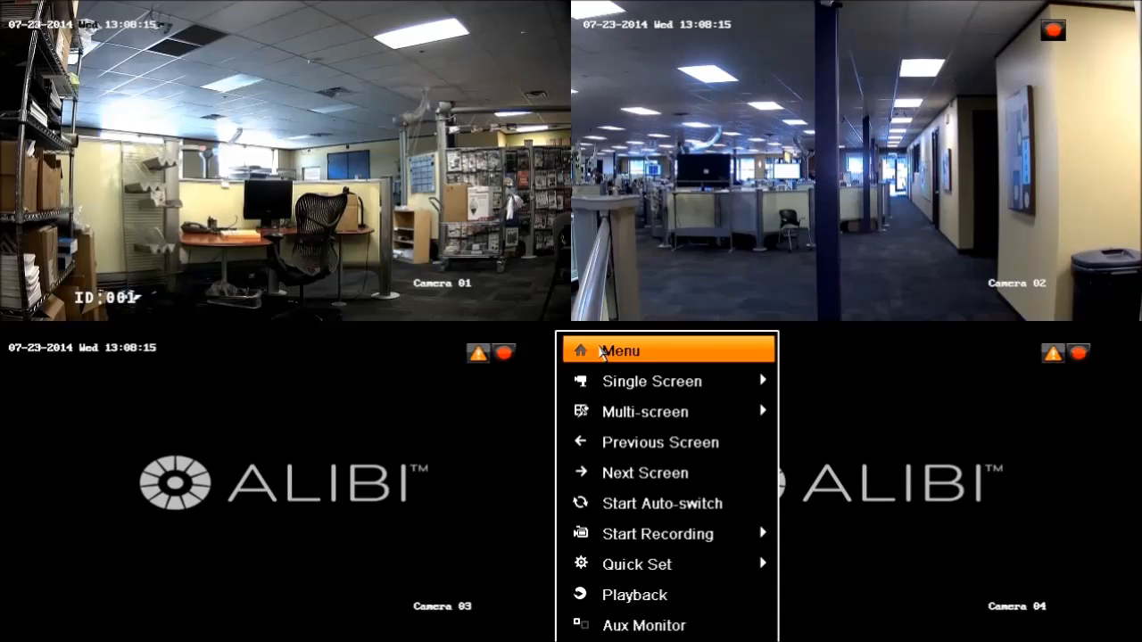
click(602, 352)
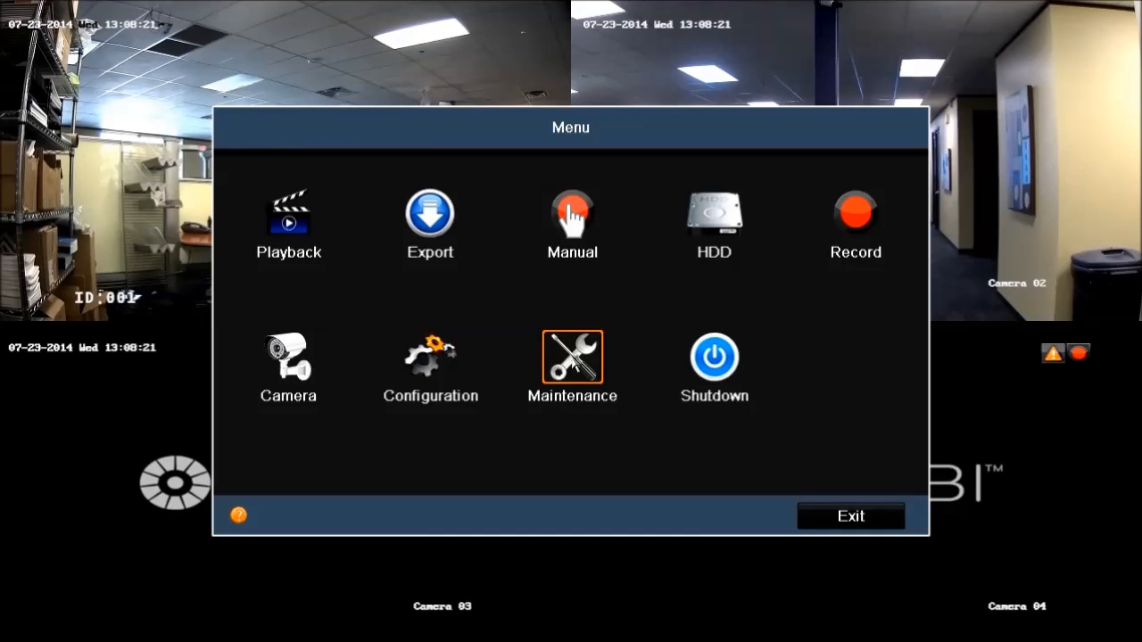
click(573, 364)
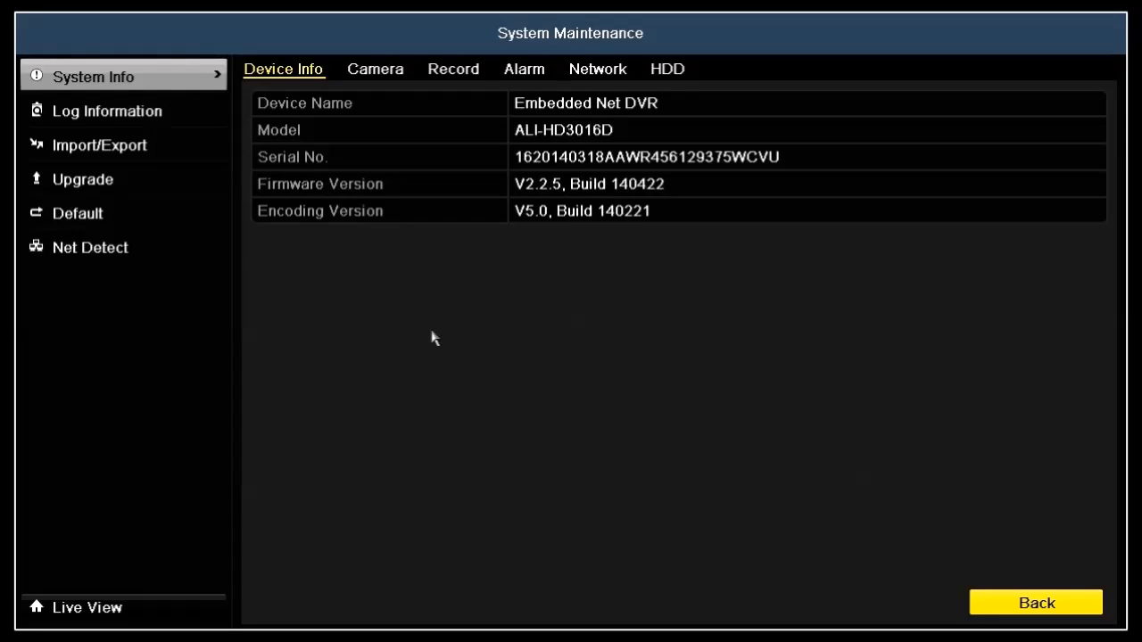
click(151, 110)
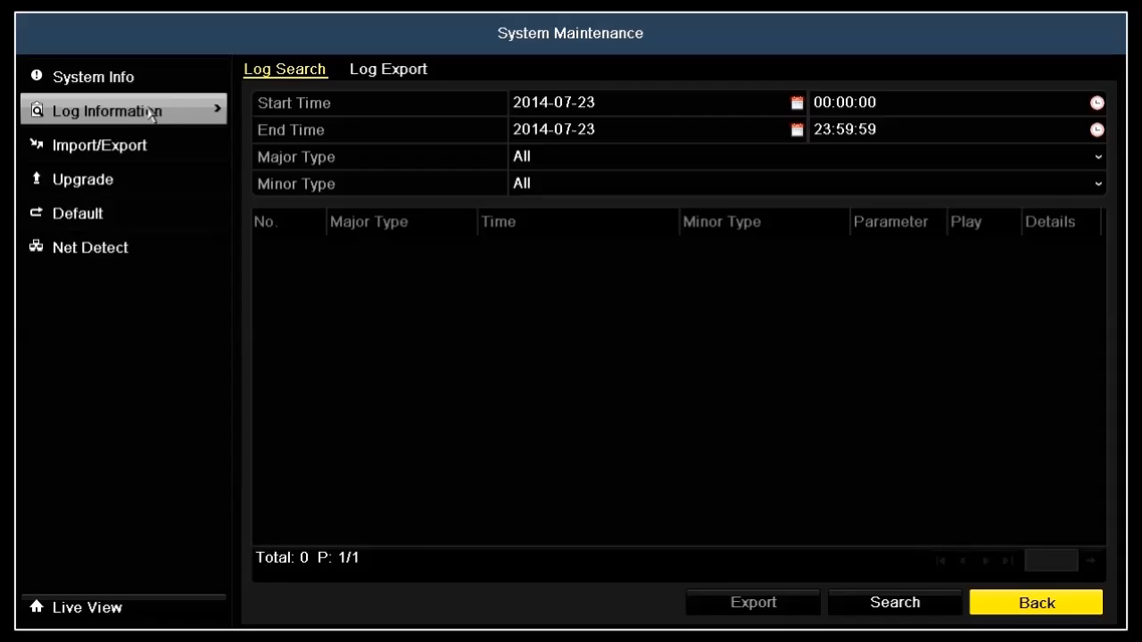
Step: Search the logs of all types with start date 2014-06-02 and end date 2014-07-02
click(651, 112)
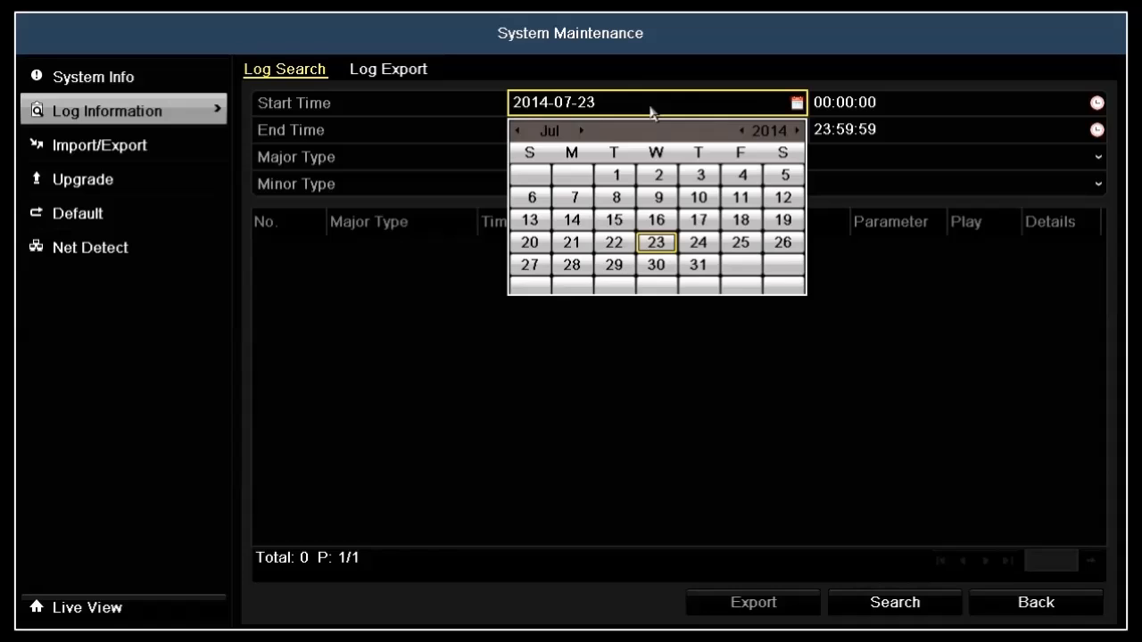
click(518, 131)
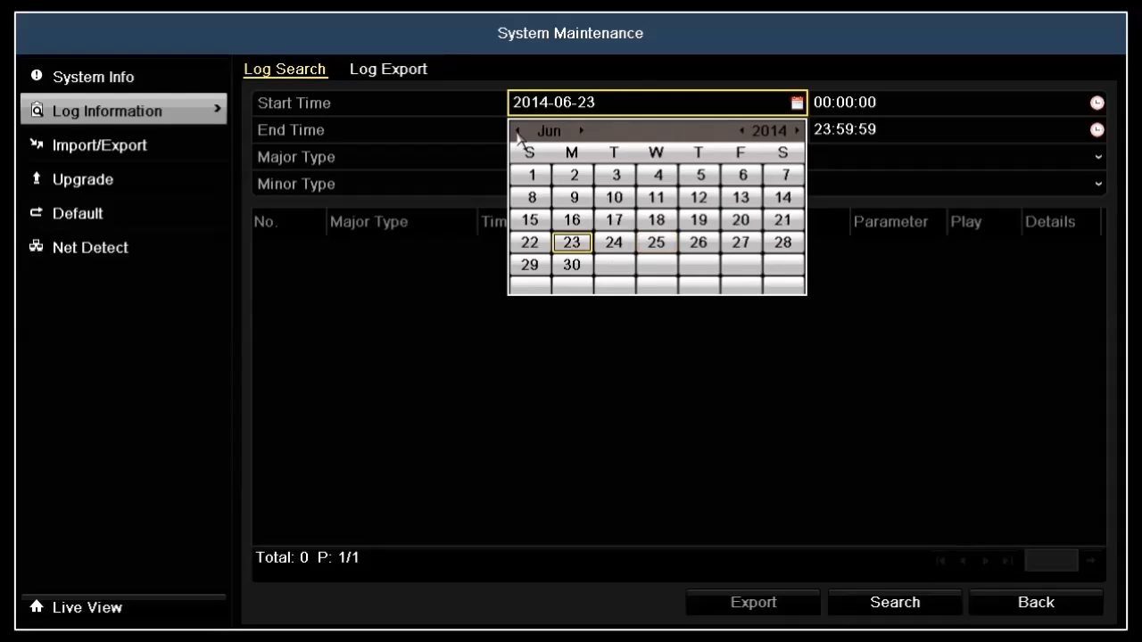
click(574, 178)
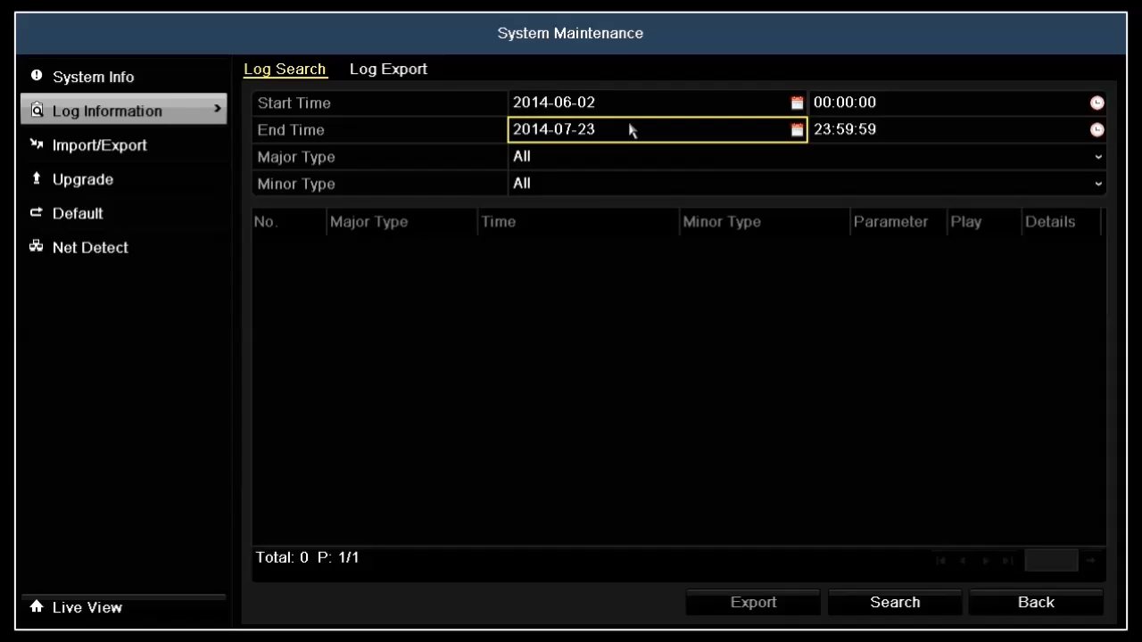
click(631, 130)
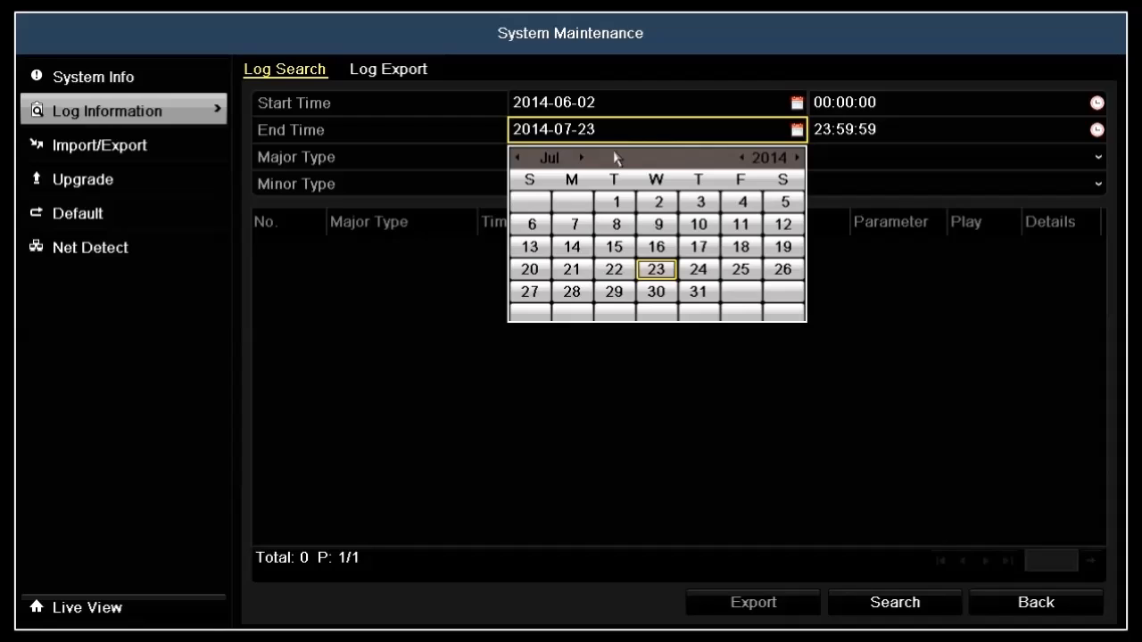
click(658, 204)
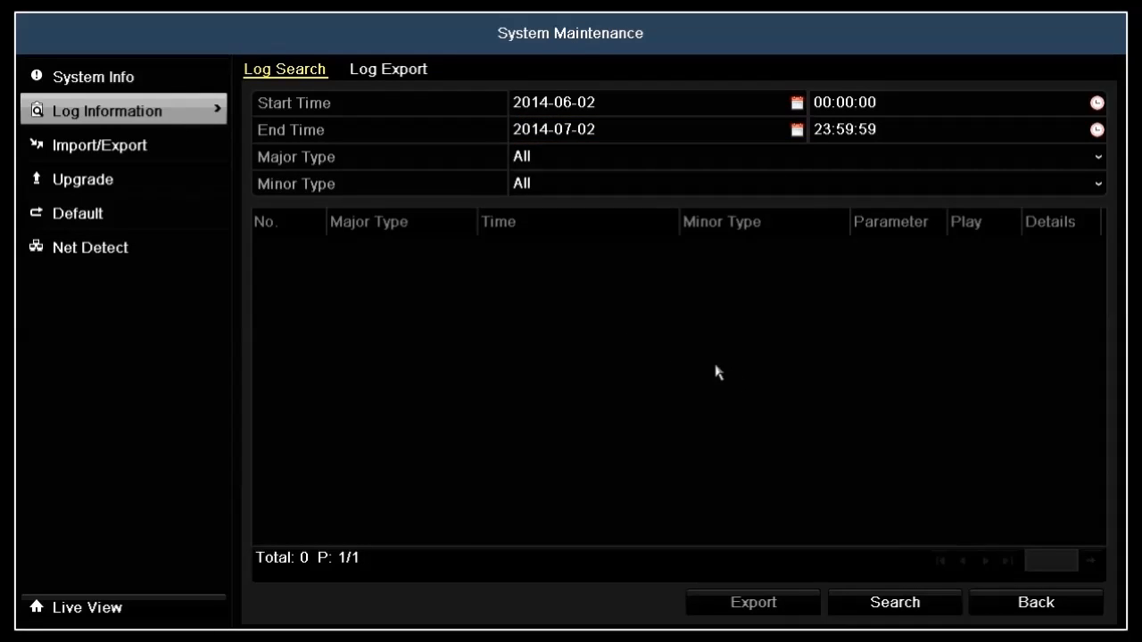
click(926, 609)
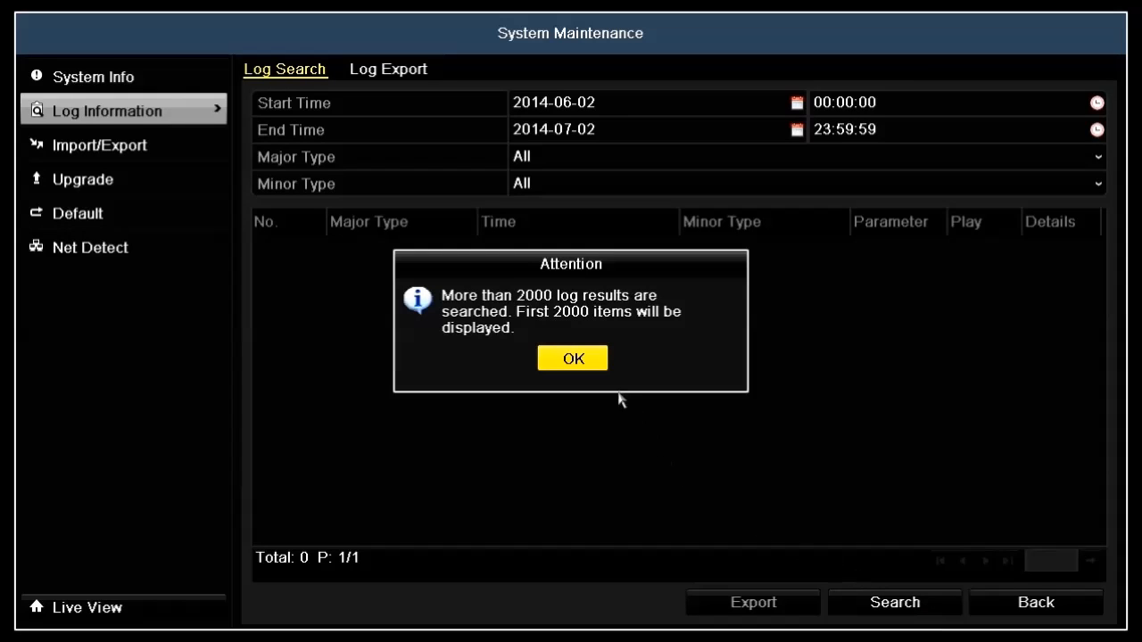
click(598, 359)
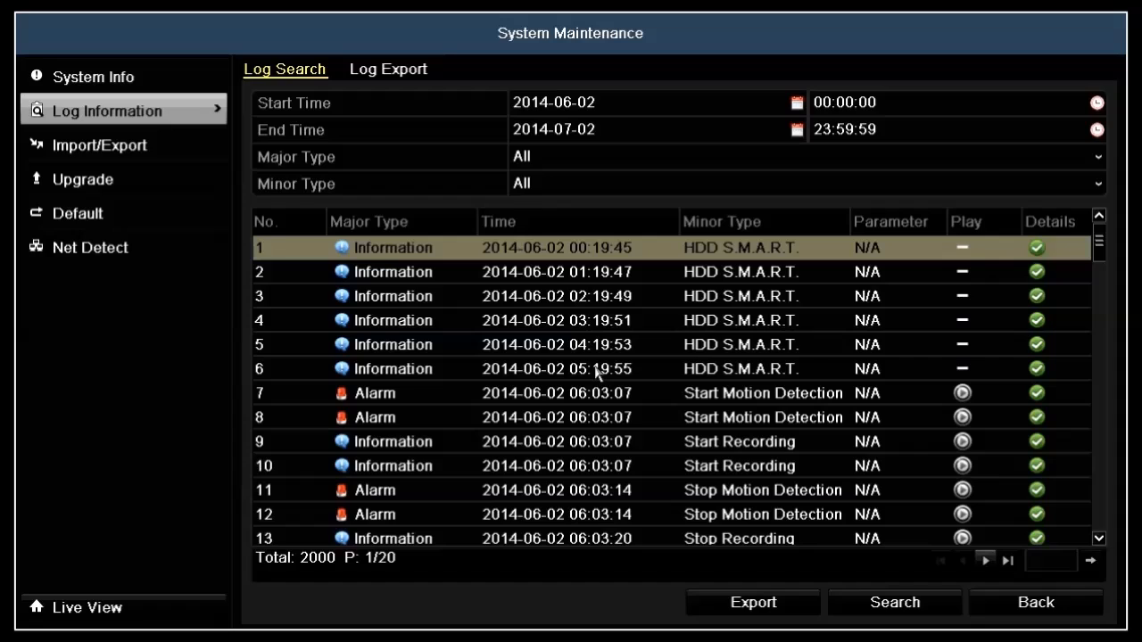
Step: Review the full details of the first HDD S.M.A.R.T. log entry, including its attribute list, and close them
click(700, 251)
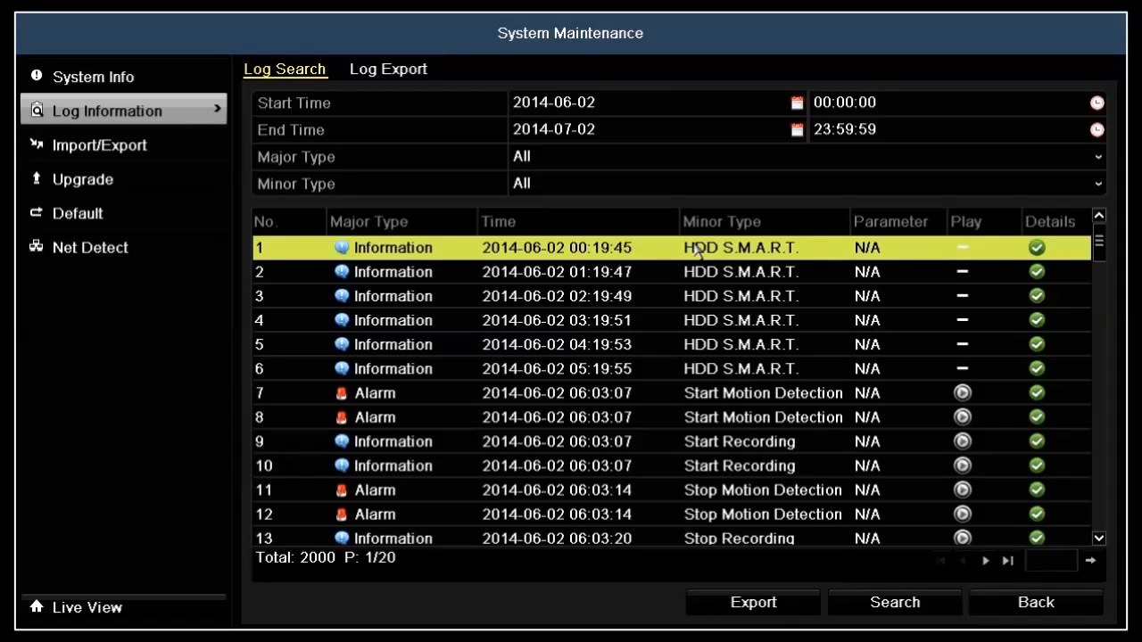
click(1035, 248)
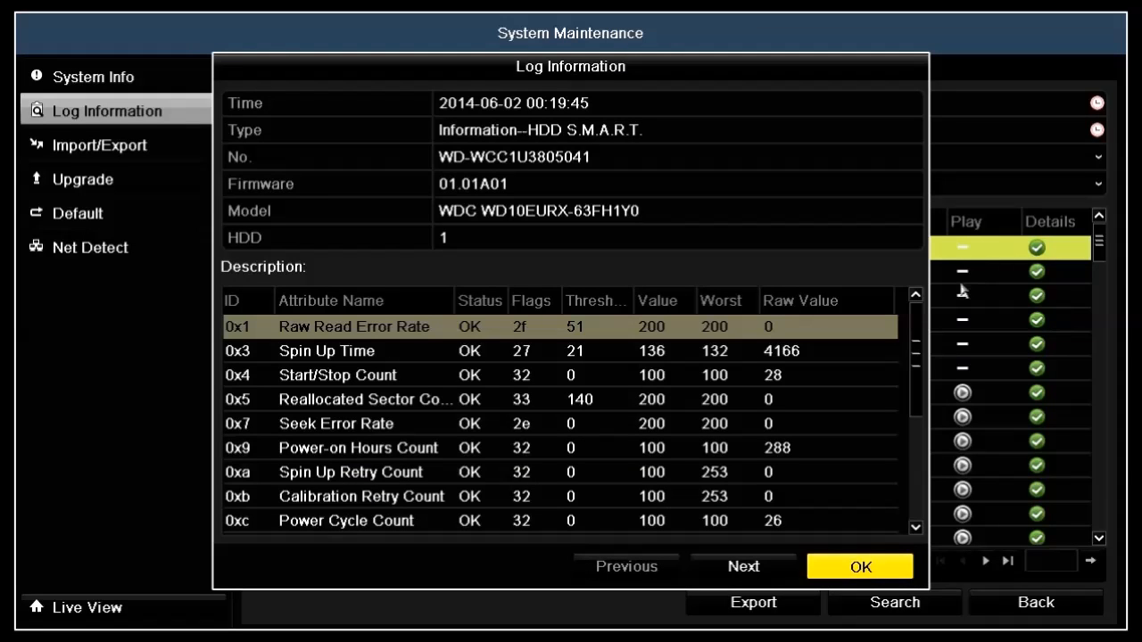
click(915, 334)
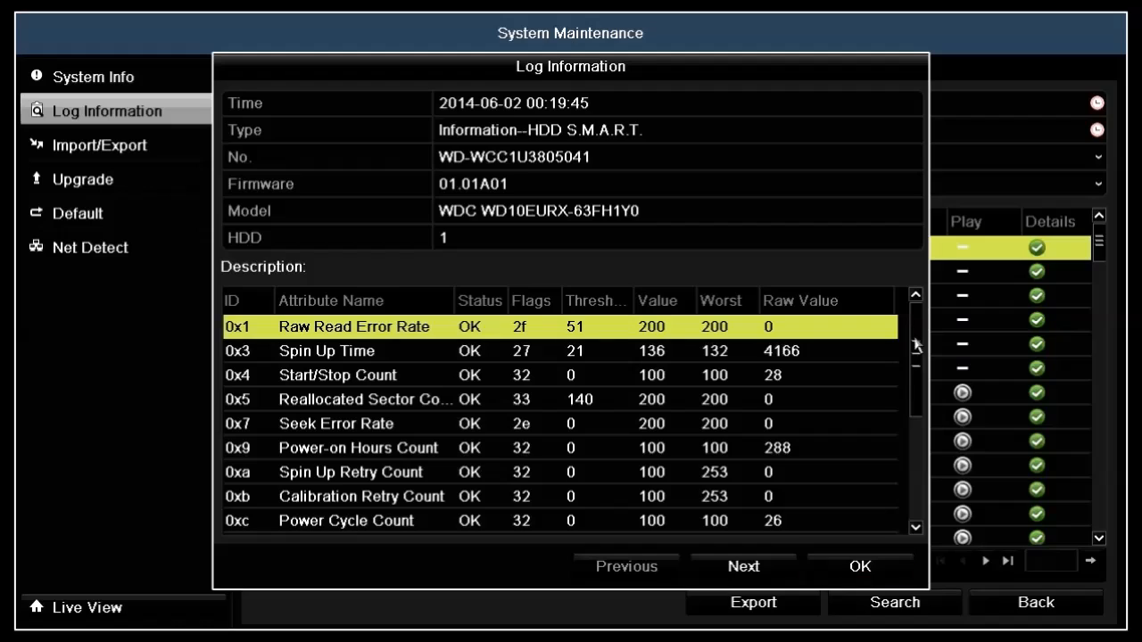
click(916, 516)
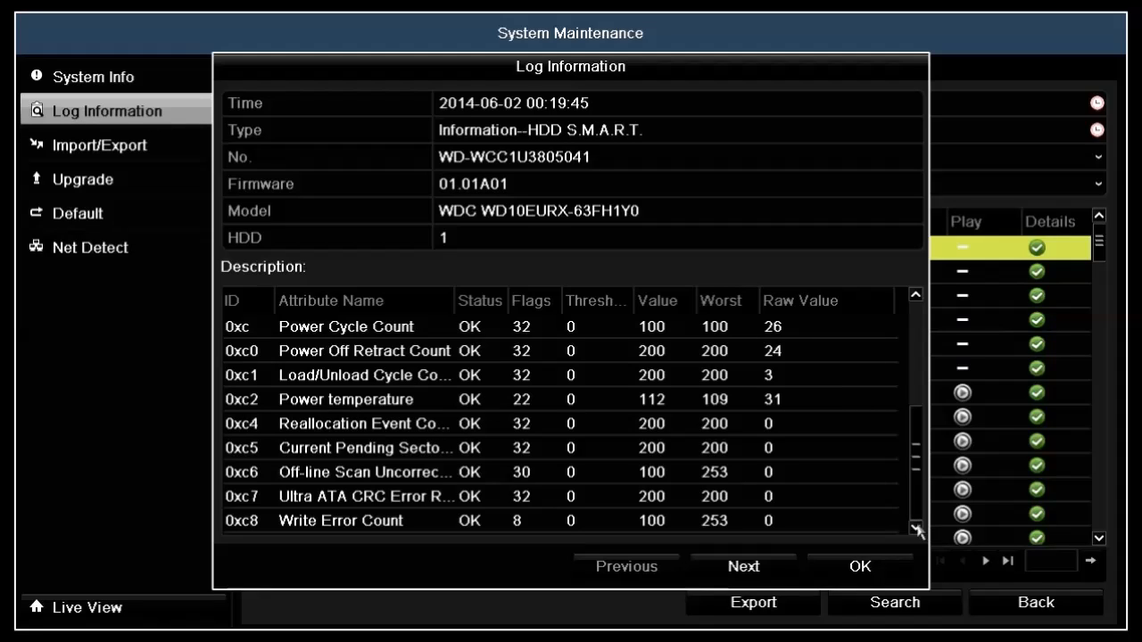
click(897, 578)
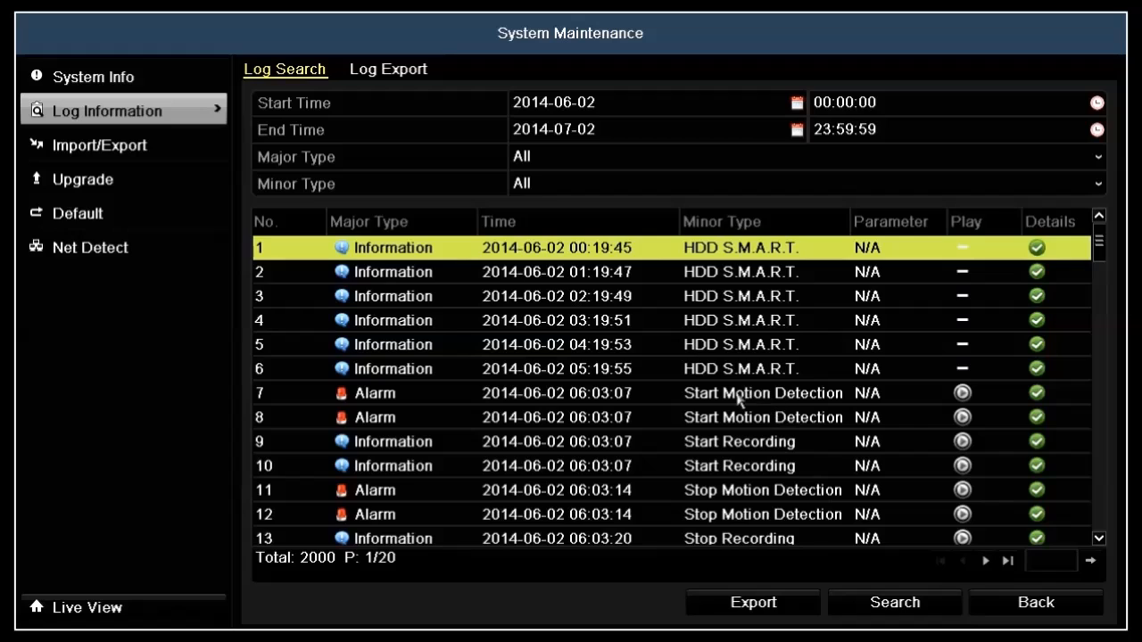
Step: Play the video linked to log entry 7, a Start Motion Detection alarm, and close the playback
click(616, 402)
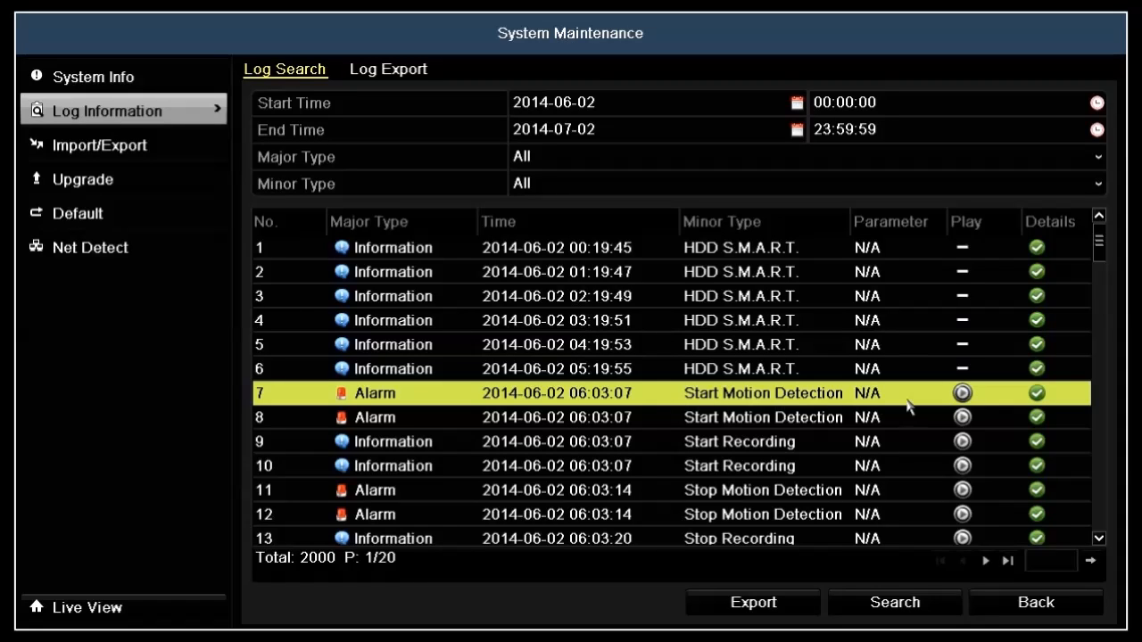
click(963, 398)
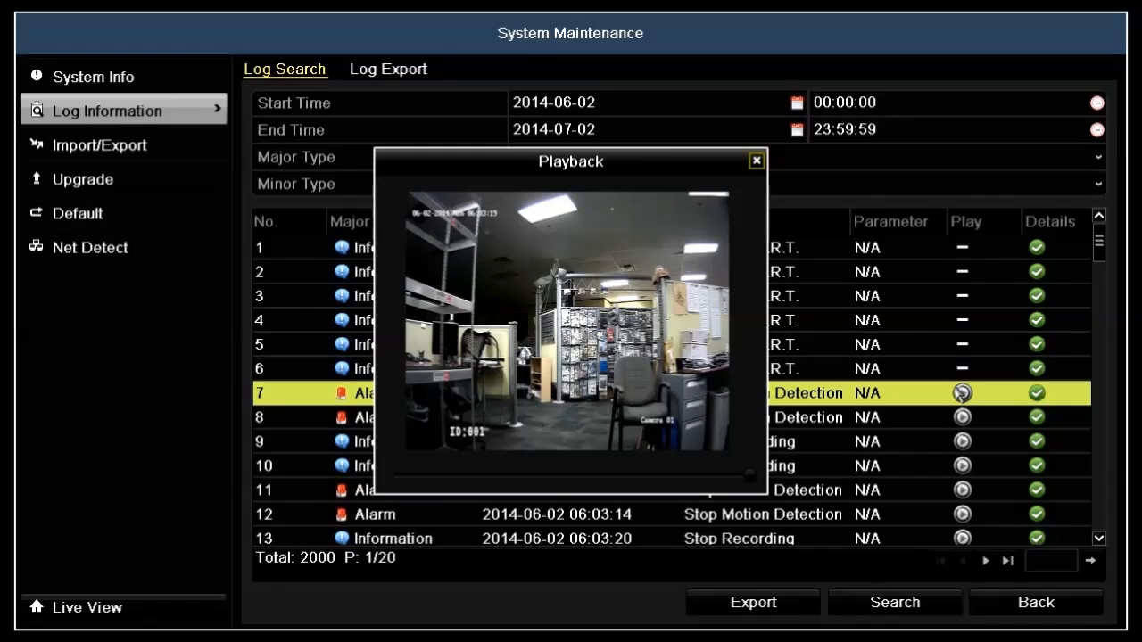
click(756, 163)
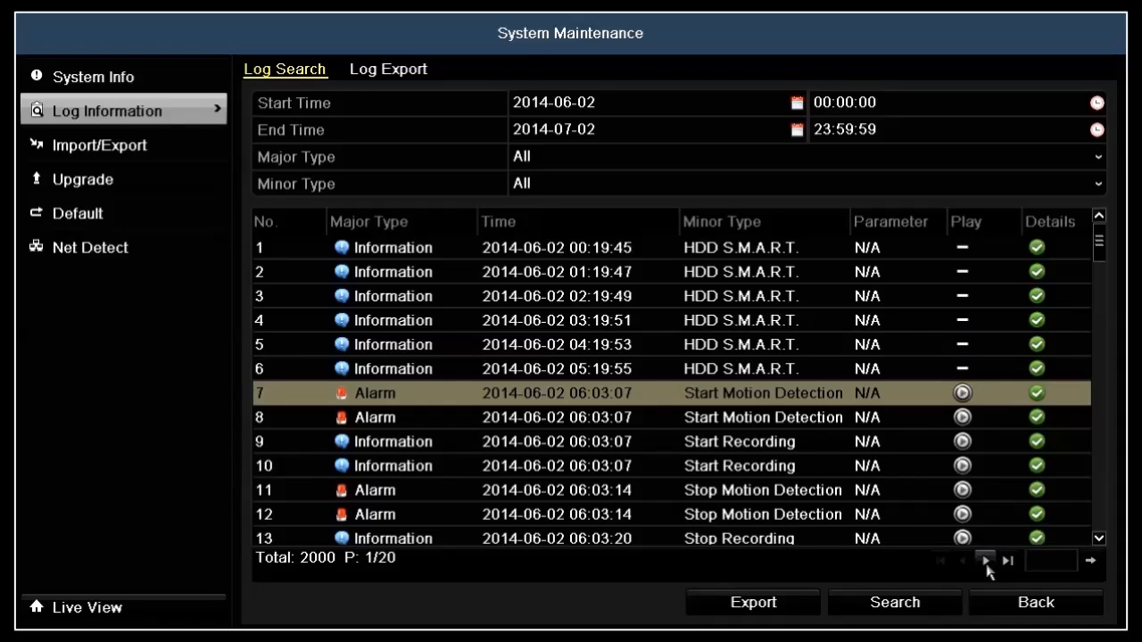
Step: Go to page 2 of the log search results by its page number
click(1046, 560)
click(997, 432)
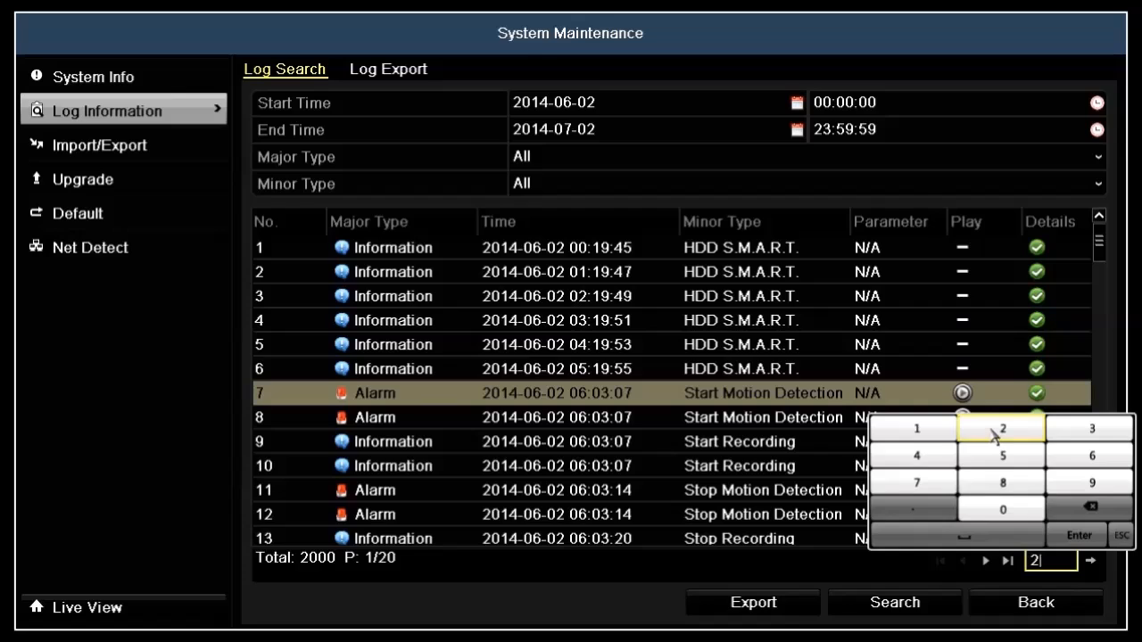
click(1090, 540)
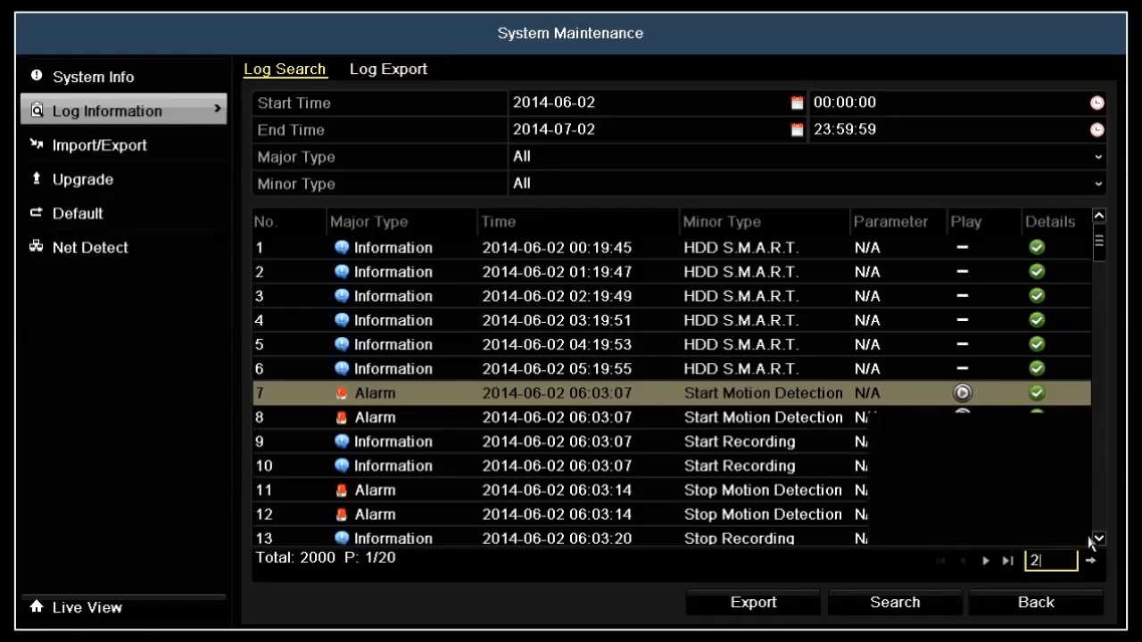
click(1091, 562)
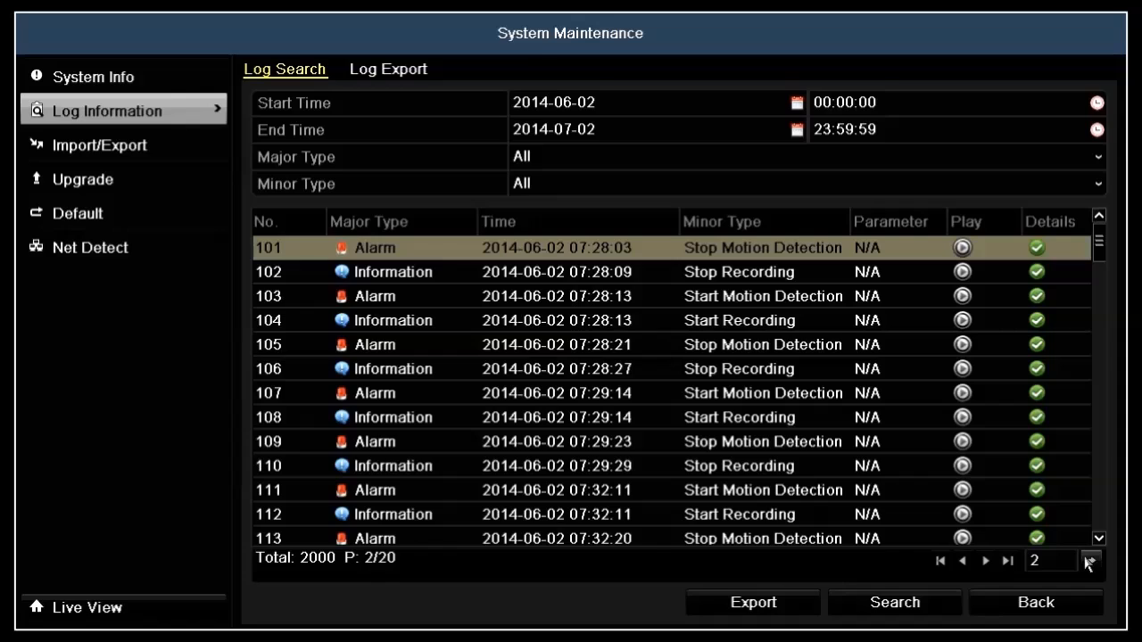
Step: Search the logs for major type Operation with all minor types and review the first result's details
click(705, 161)
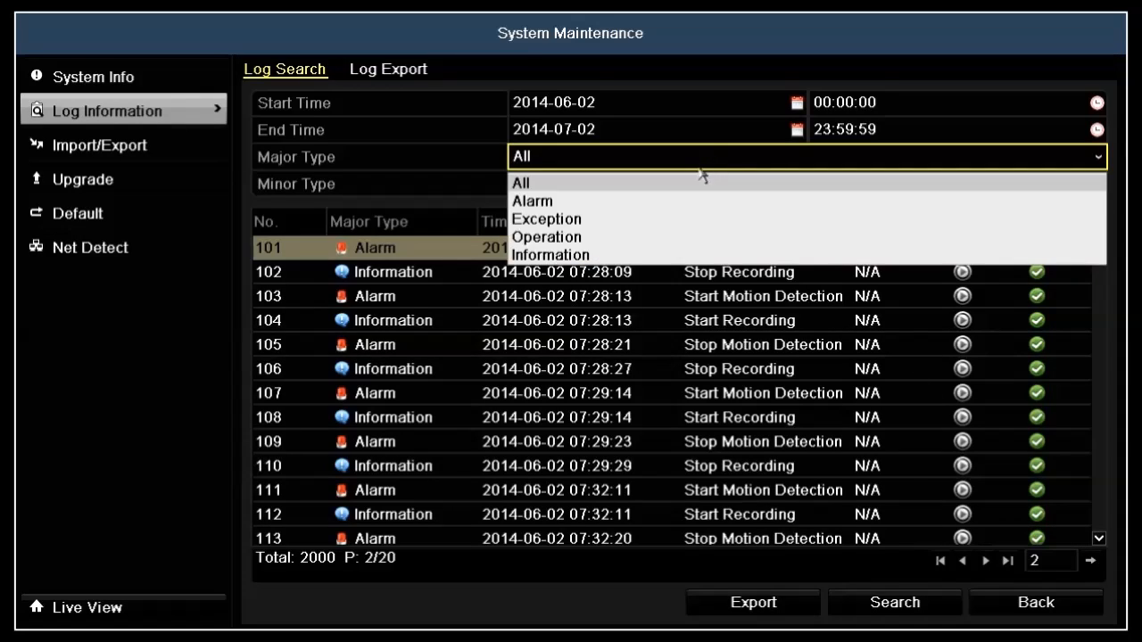
click(692, 237)
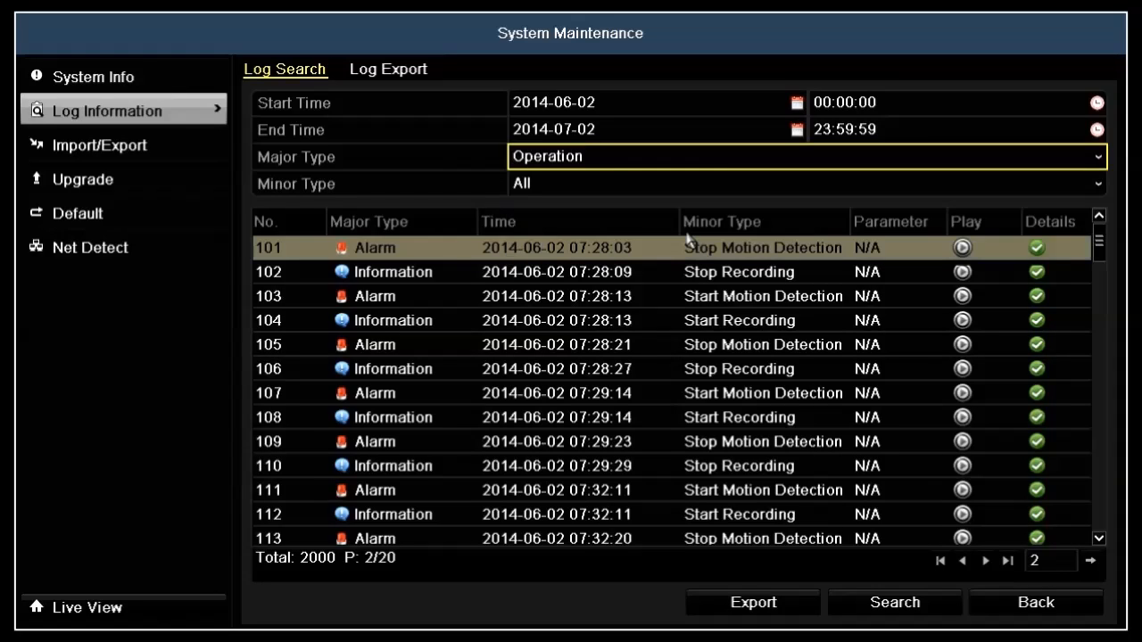
click(676, 185)
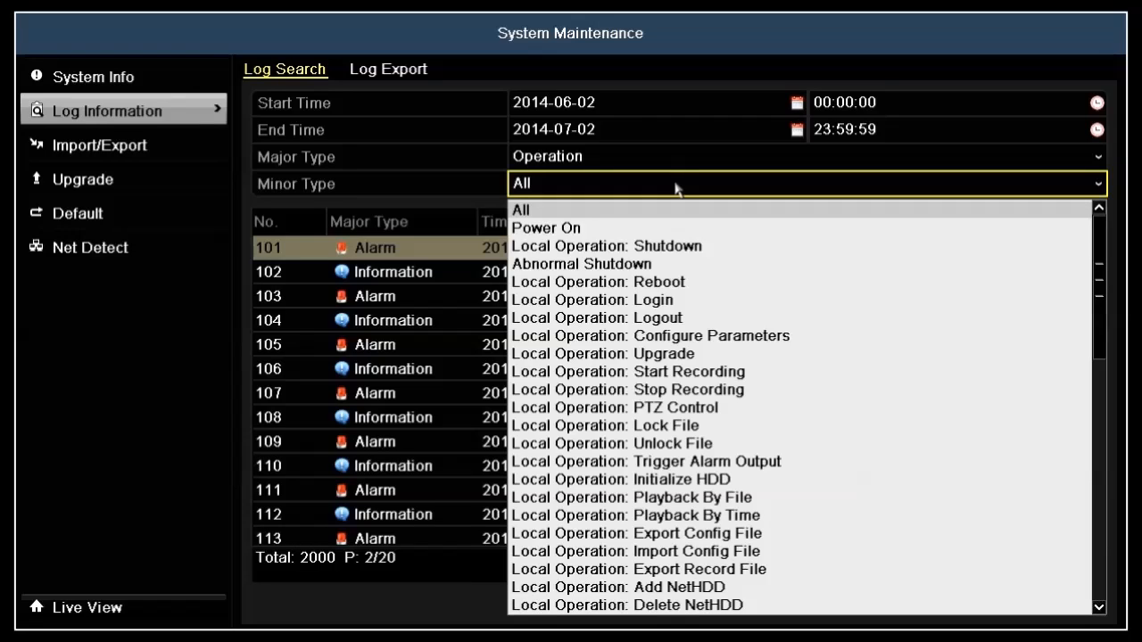
click(675, 185)
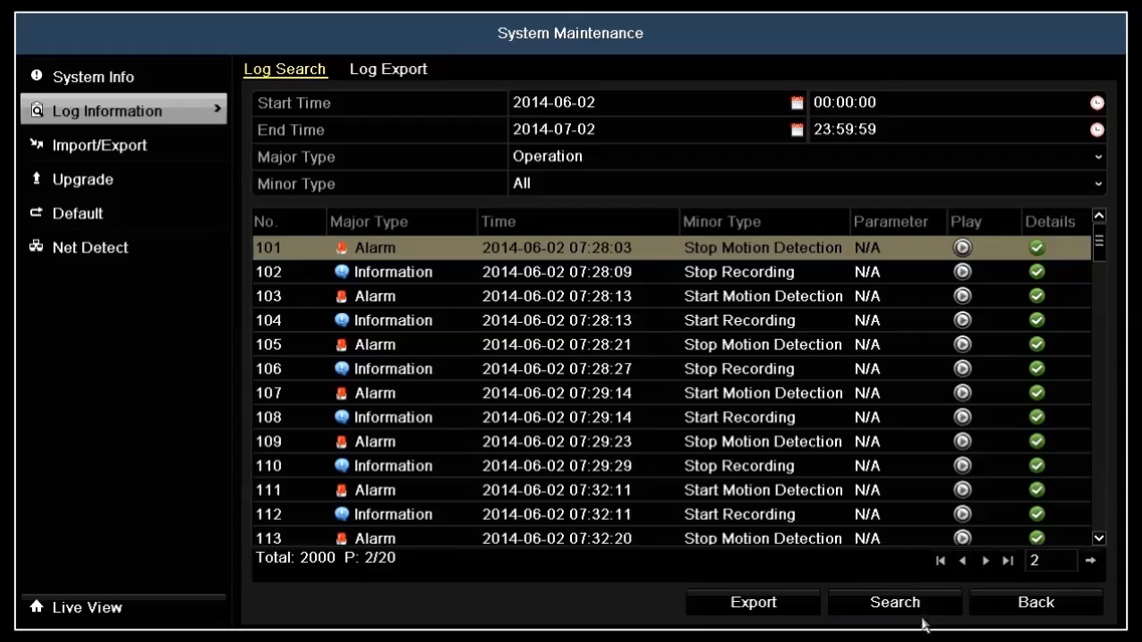
click(947, 605)
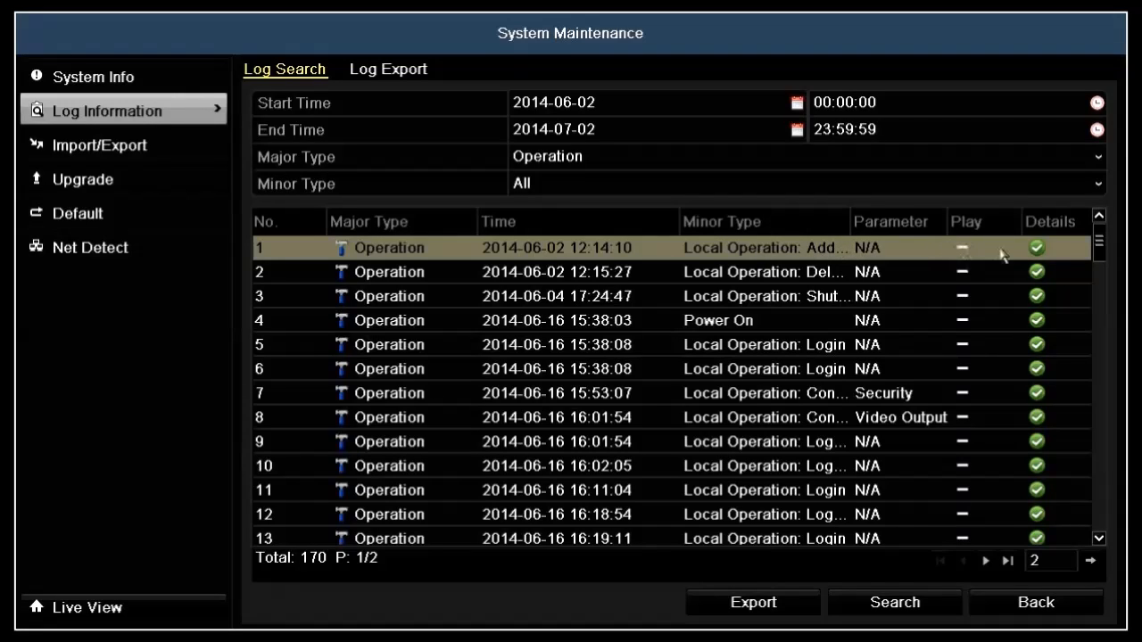
click(1035, 250)
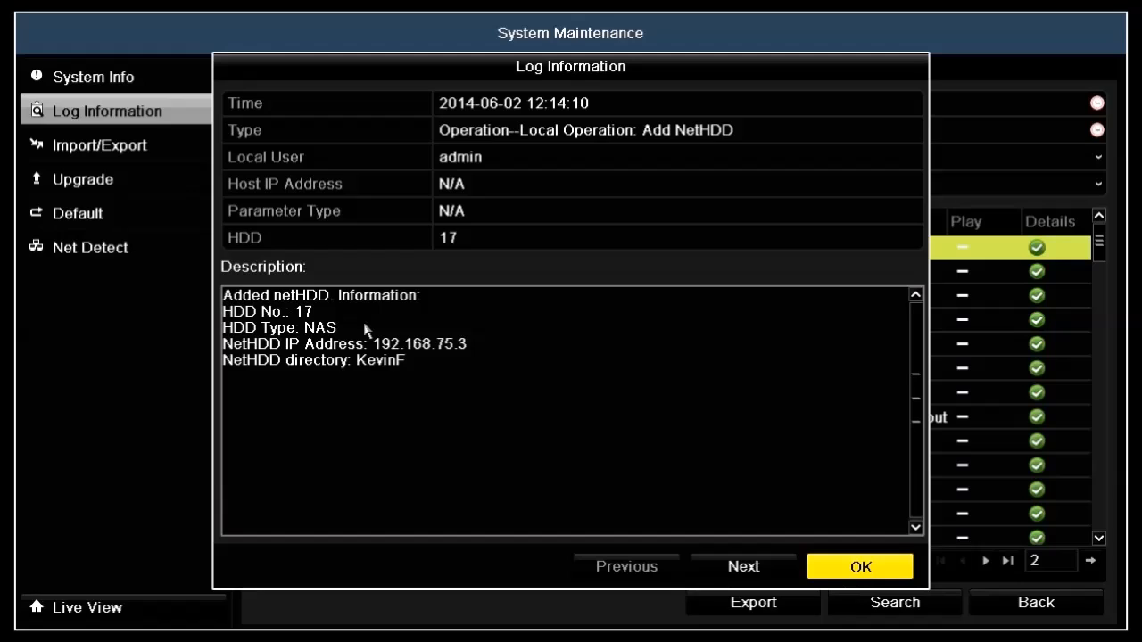
click(836, 576)
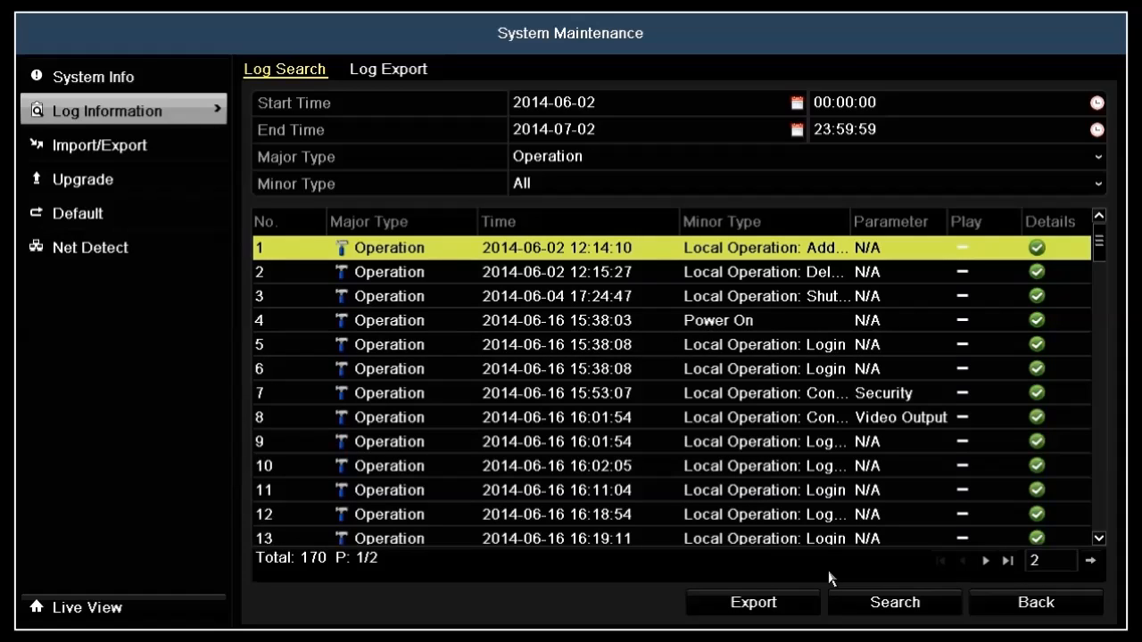
Step: Export the Operation log results to the USB1-1 device and select the exported log file
click(797, 605)
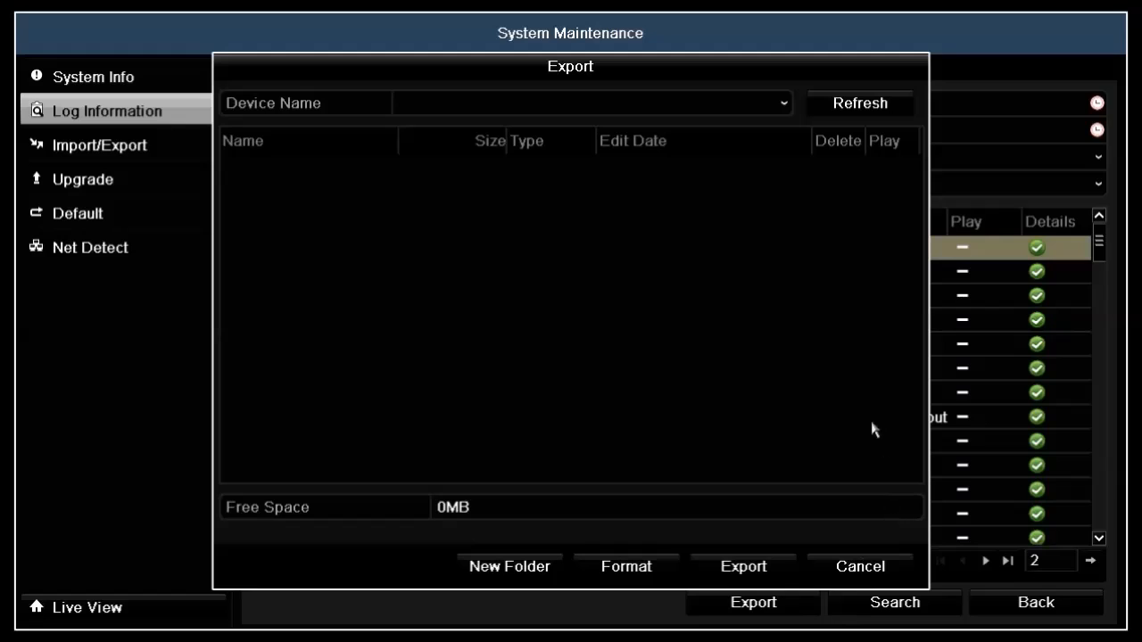
click(872, 107)
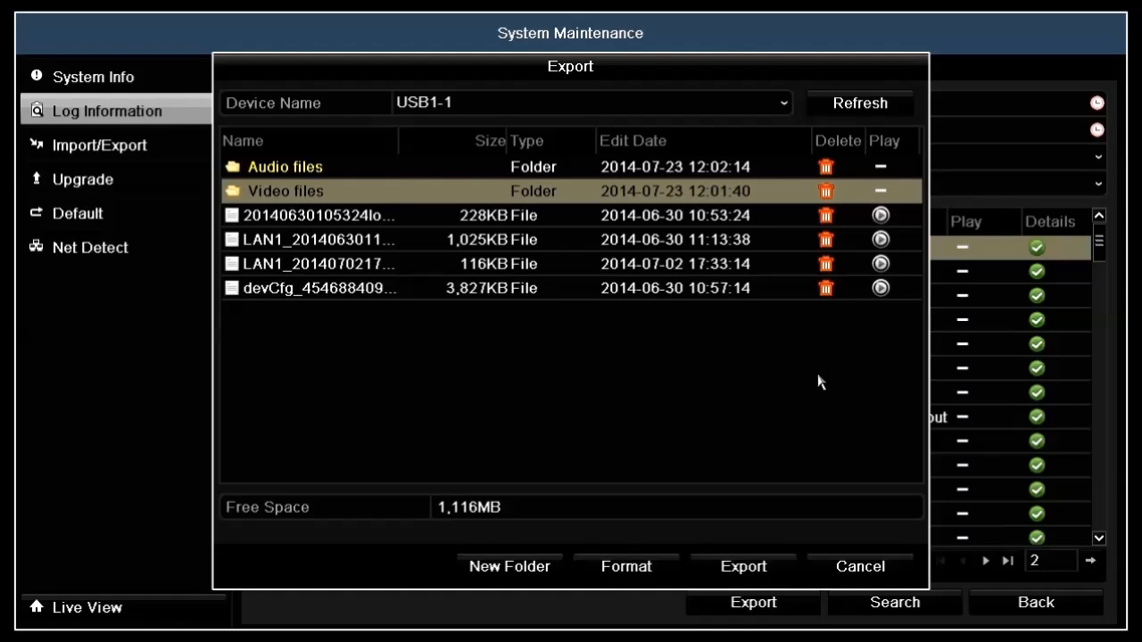
click(779, 571)
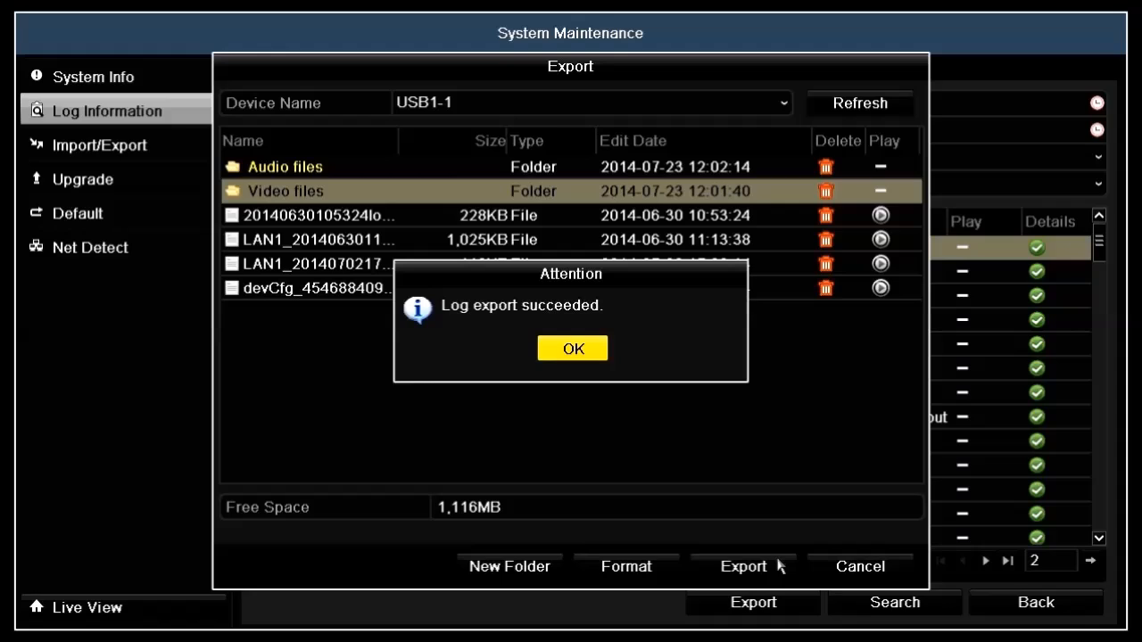
click(589, 352)
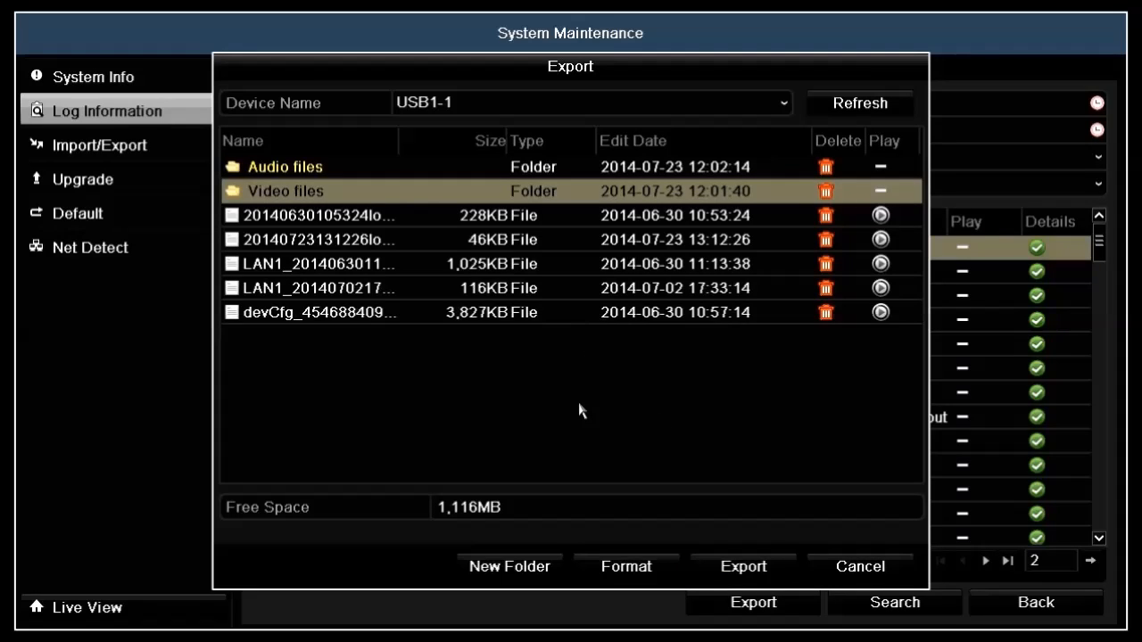
click(446, 241)
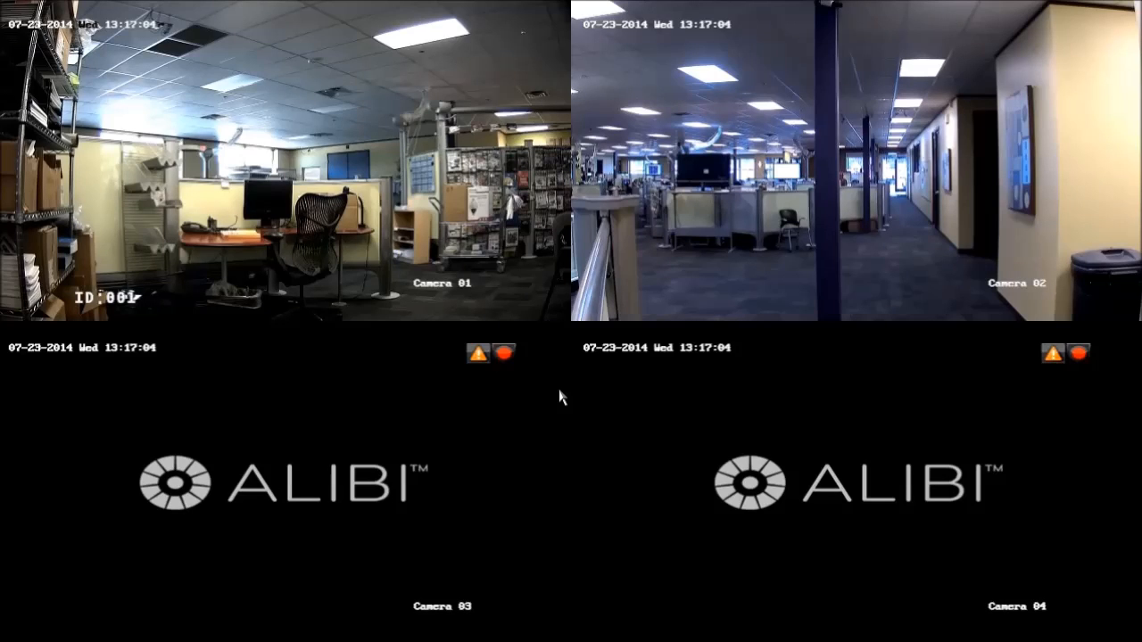
Step: Open the general hard disk information and review HDD 1, briefly ticking and unticking it
right_click(561, 396)
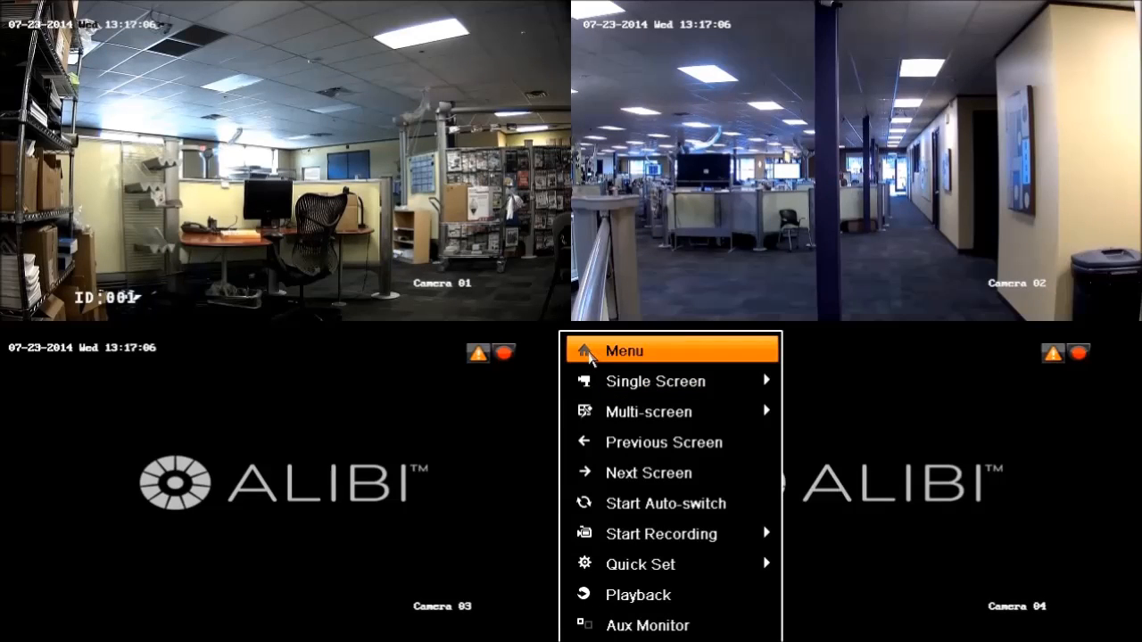
click(590, 354)
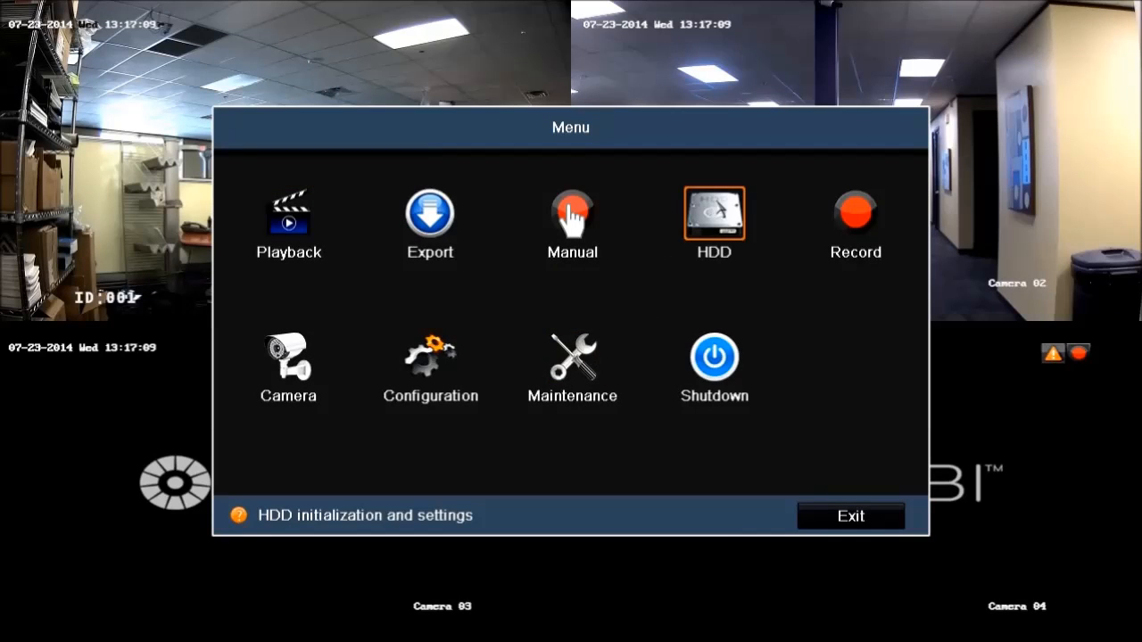
click(716, 214)
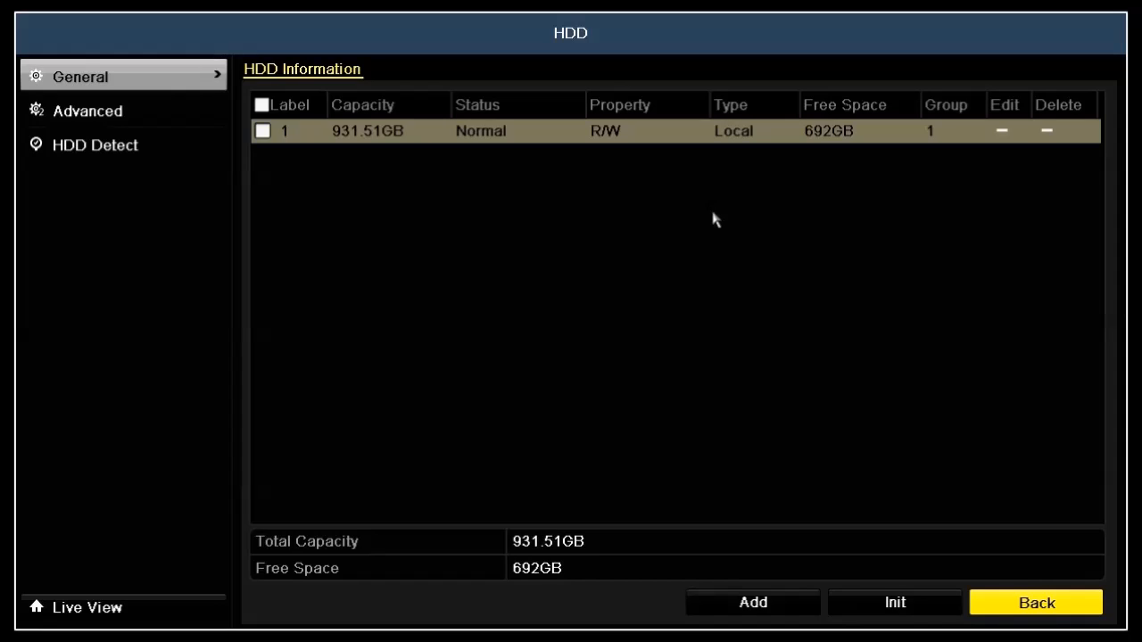
click(565, 139)
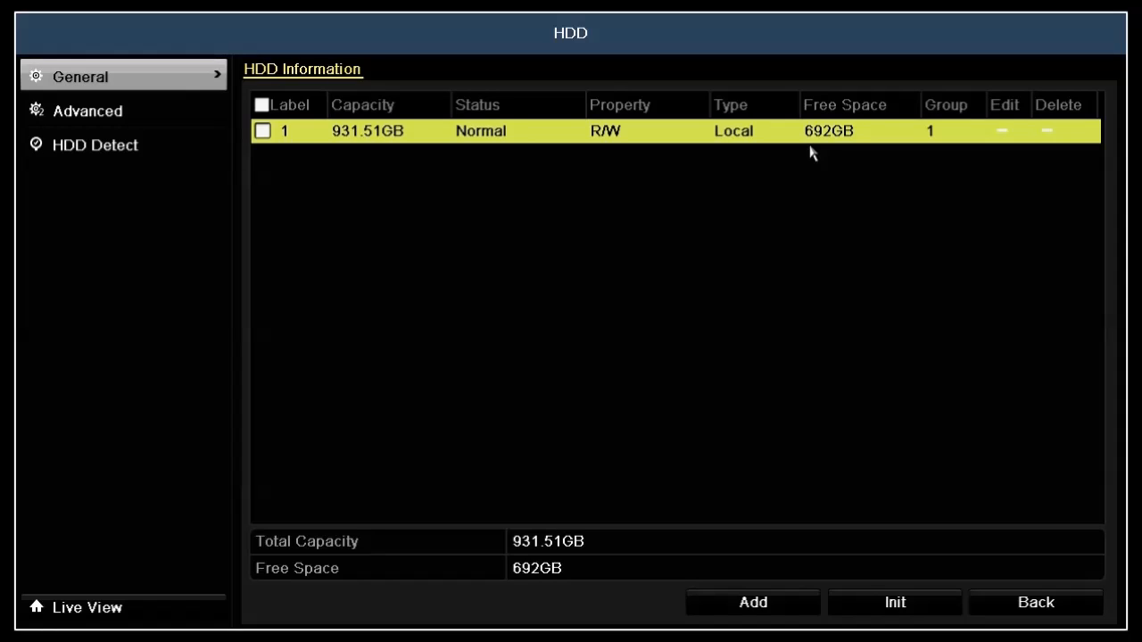
click(263, 131)
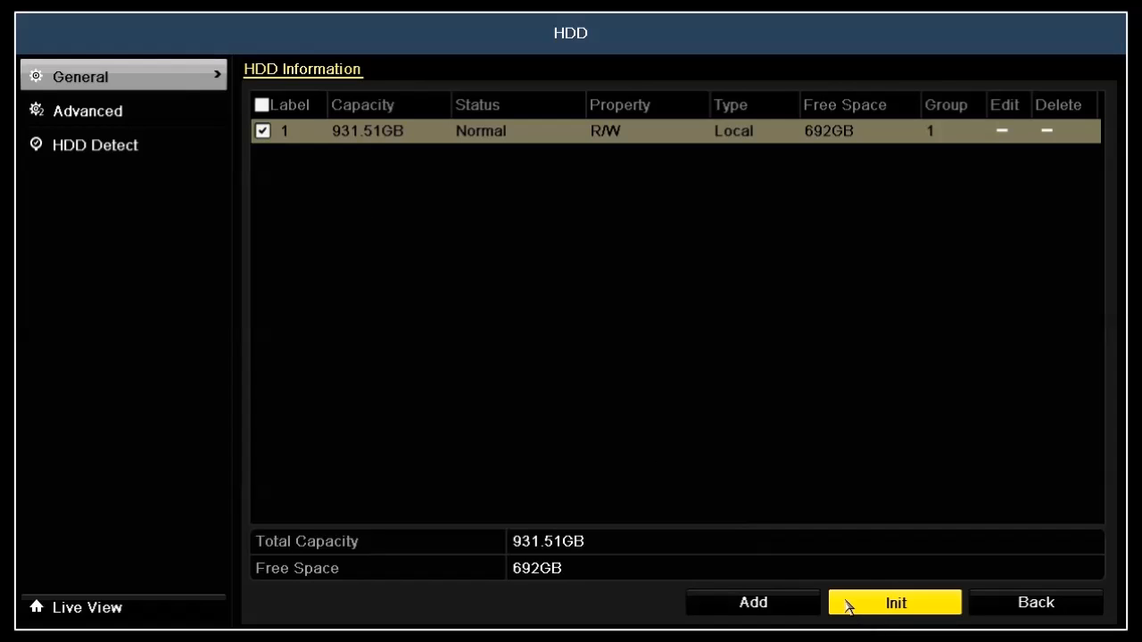
click(264, 132)
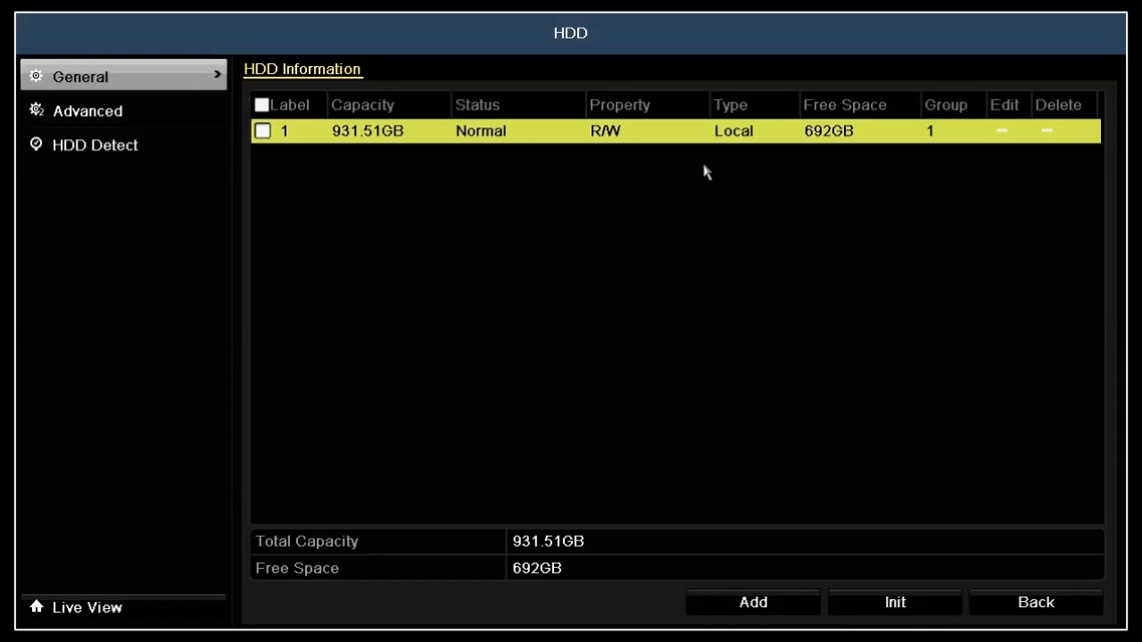
Step: Run a S.M.A.R.T. self-test on HDD 1 with the self-test type Short Test
click(181, 150)
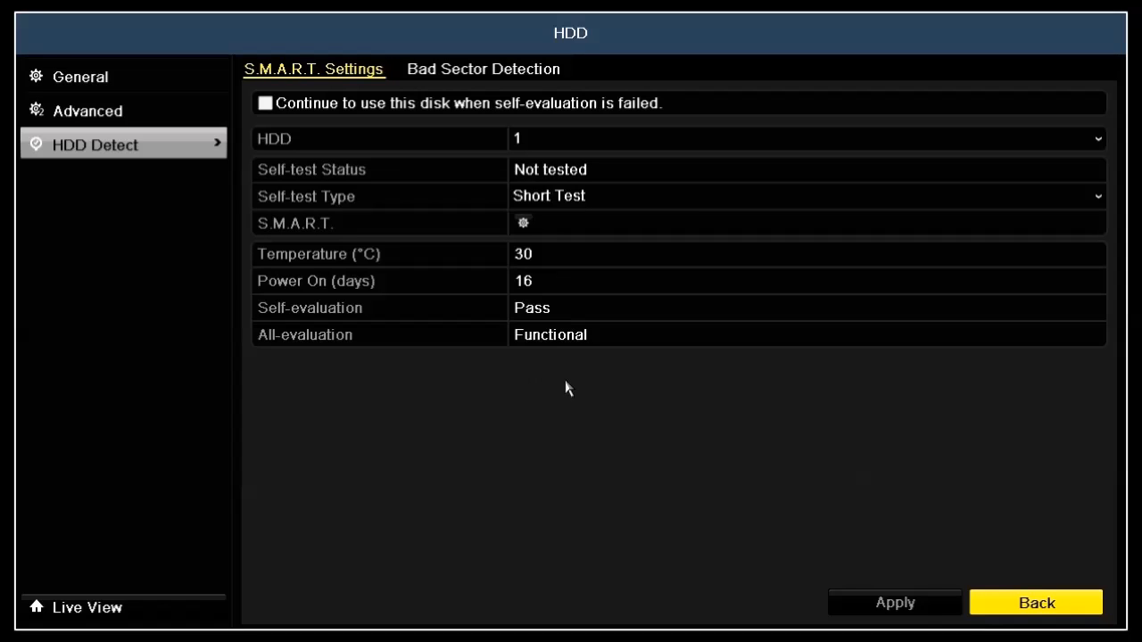
click(832, 141)
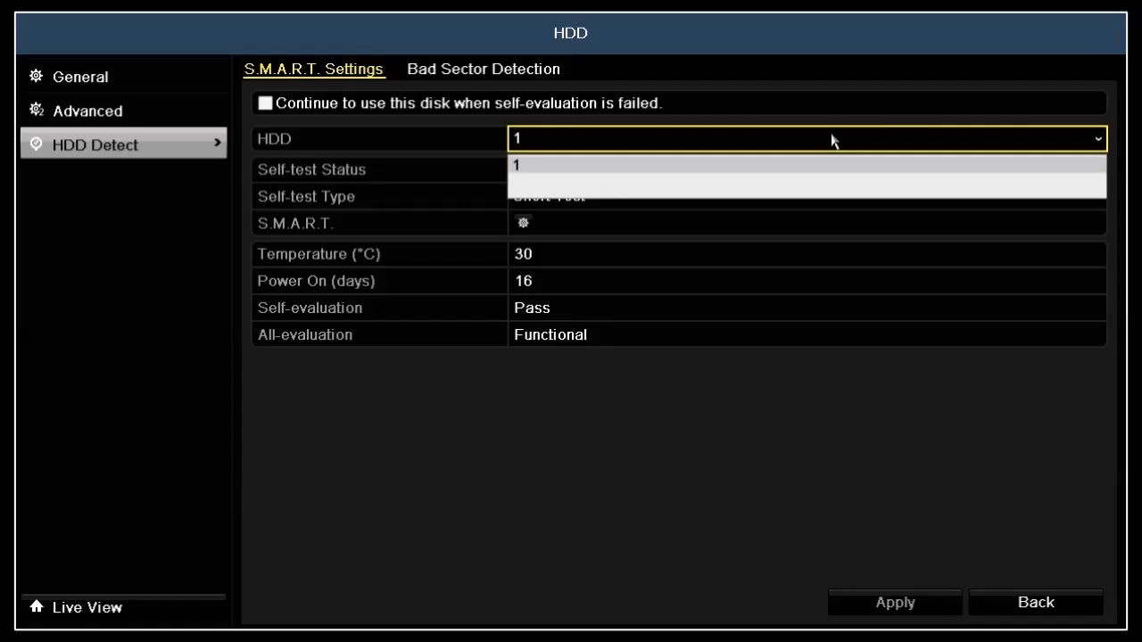
click(832, 141)
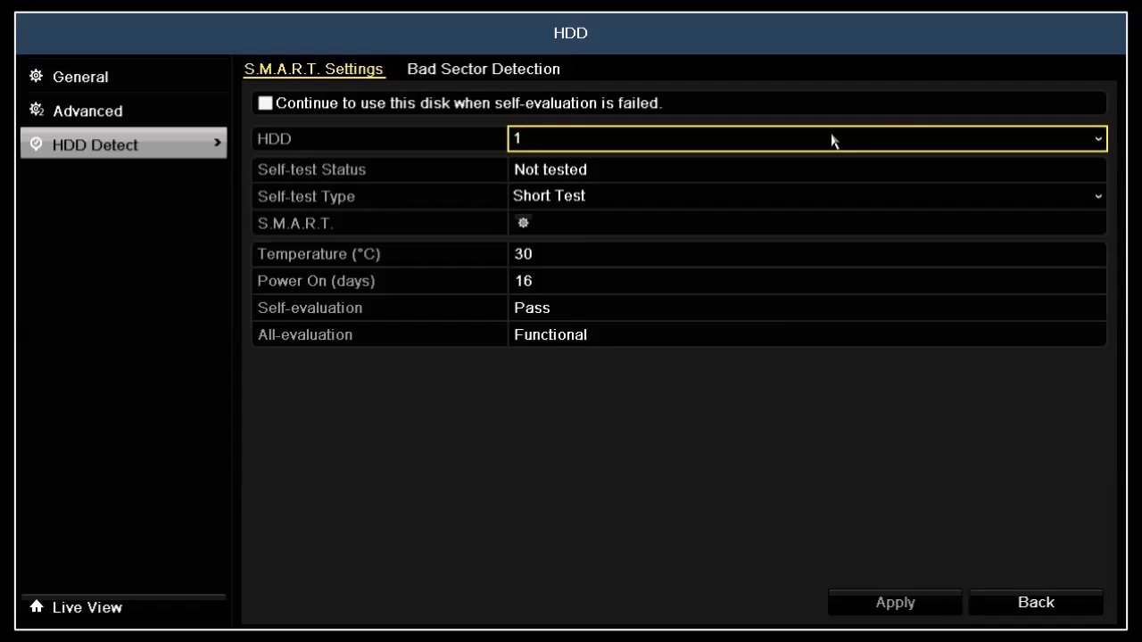
click(650, 203)
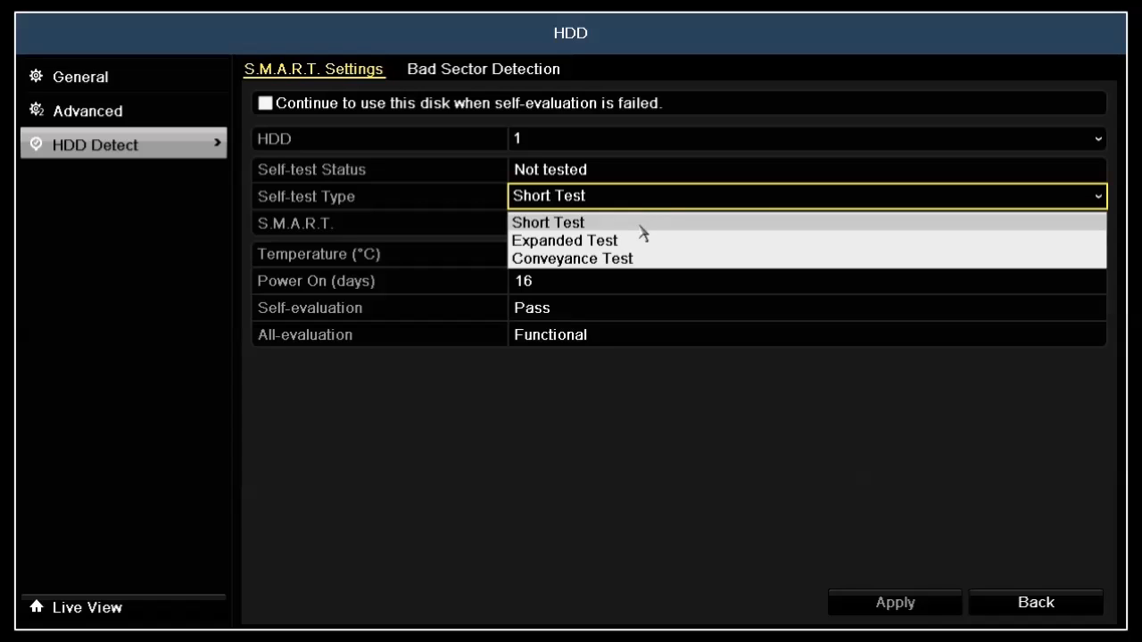
click(639, 223)
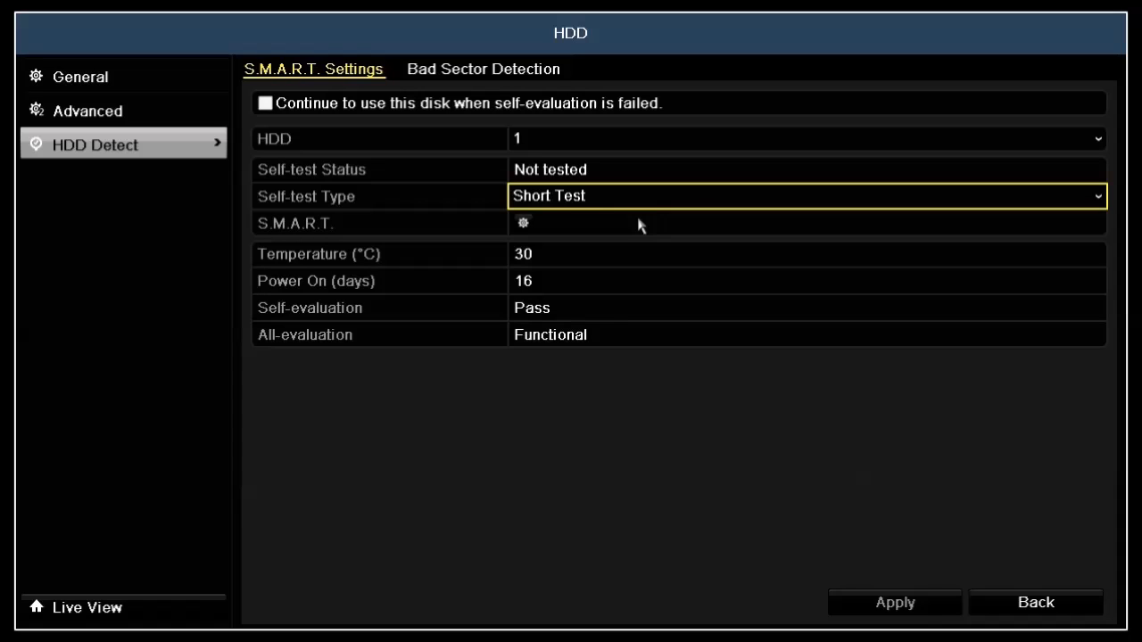
click(523, 224)
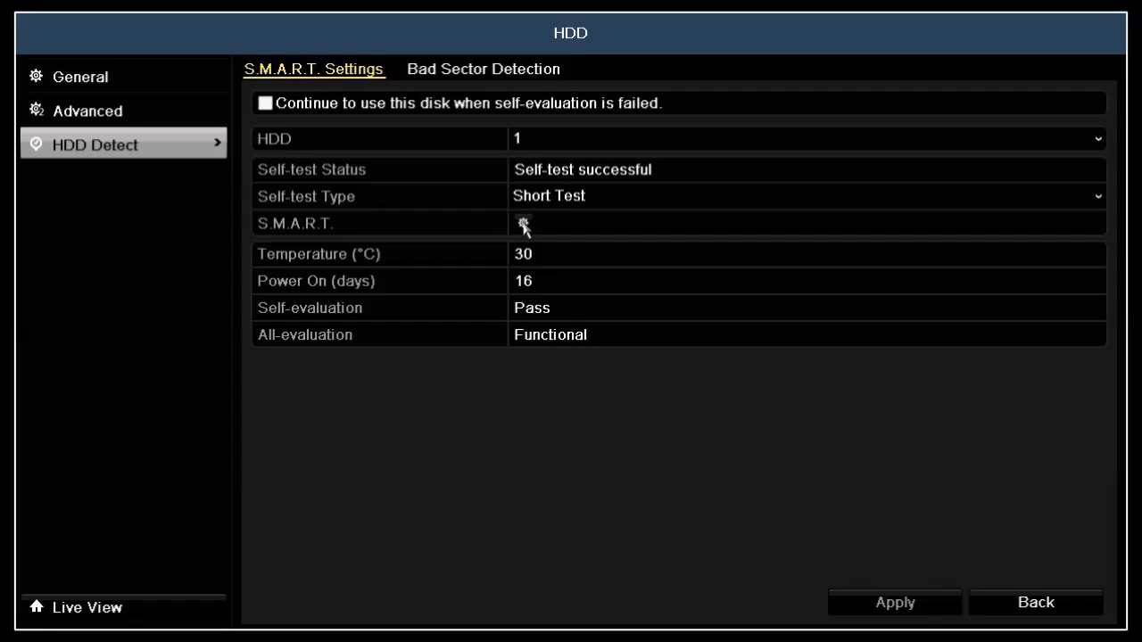
Step: Start bad sector detection on HDD 1
click(526, 78)
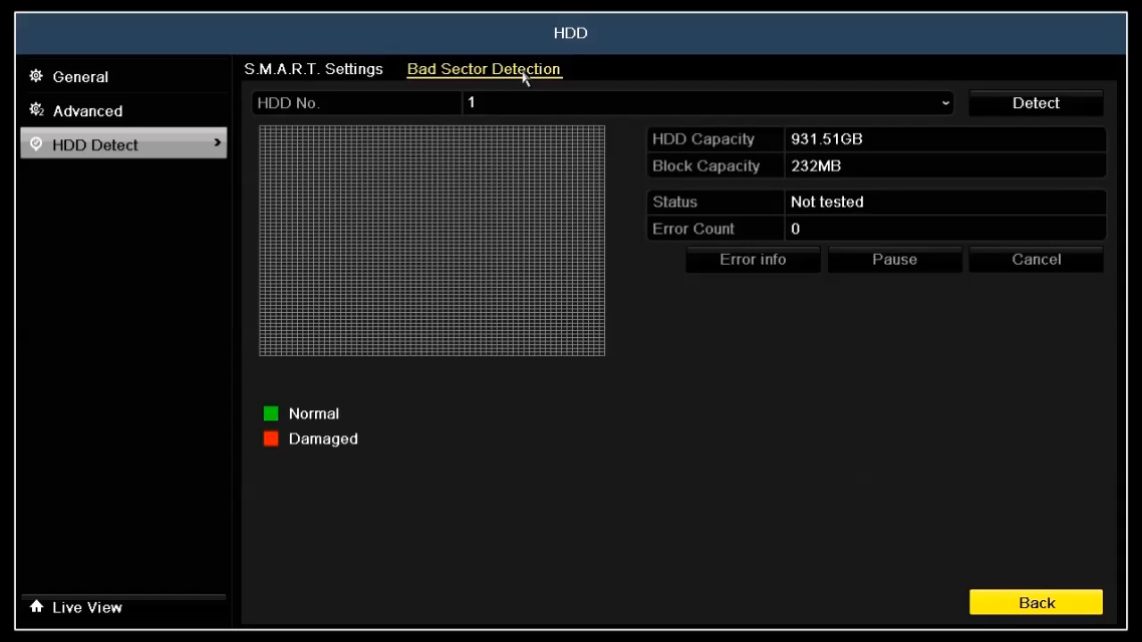
click(941, 106)
click(939, 106)
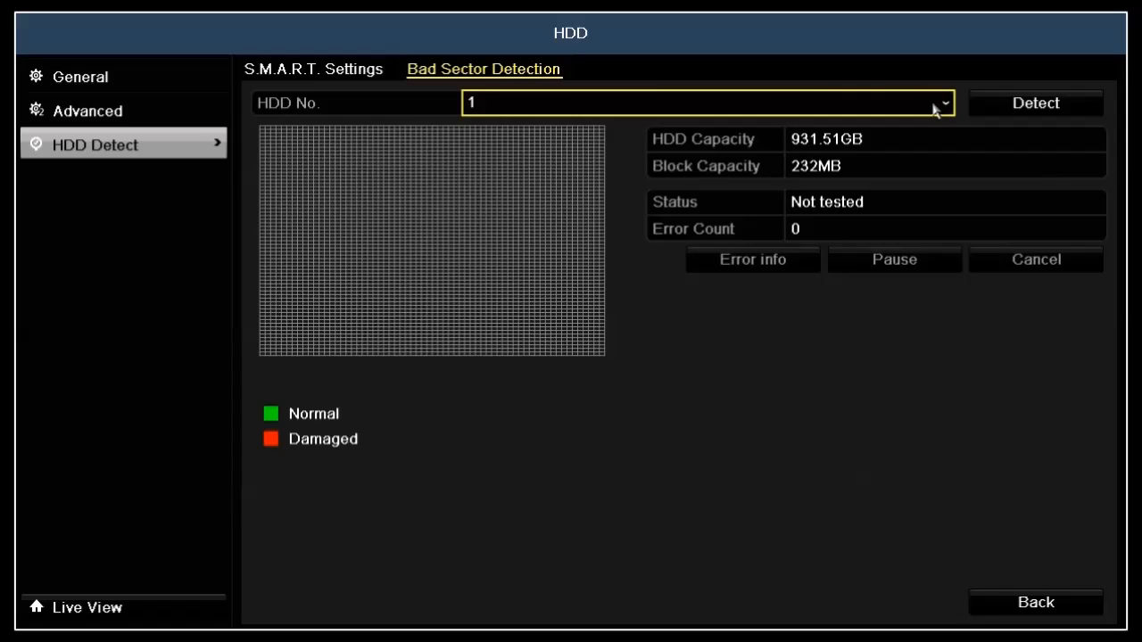
click(994, 106)
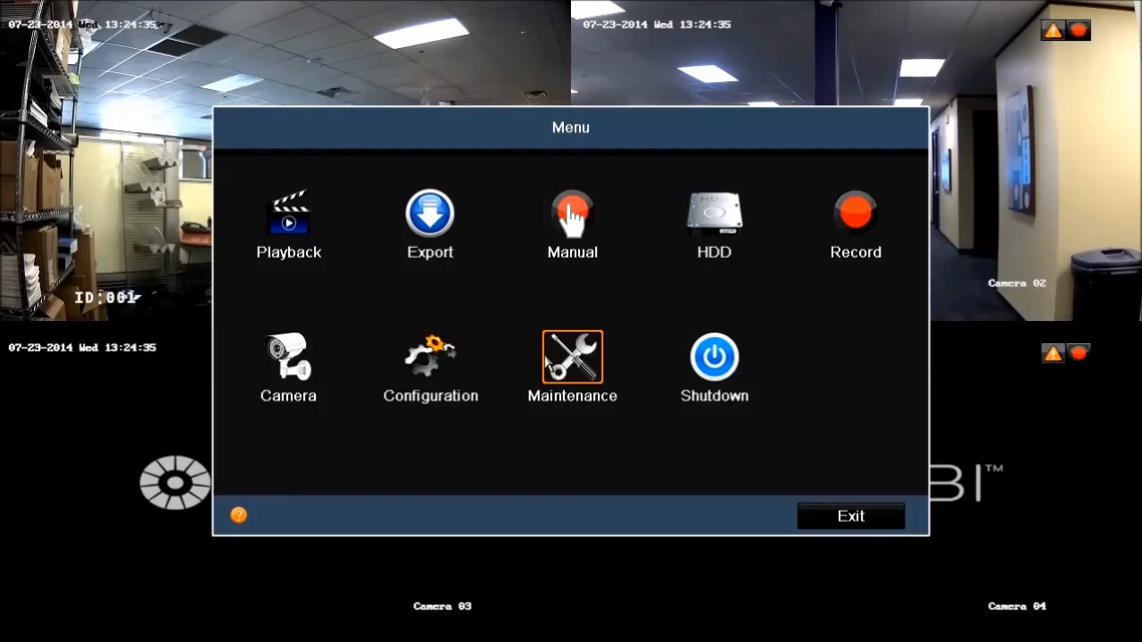
Step: Open the network detection section of system maintenance and examine the LAN1 traffic graph and link status
click(571, 362)
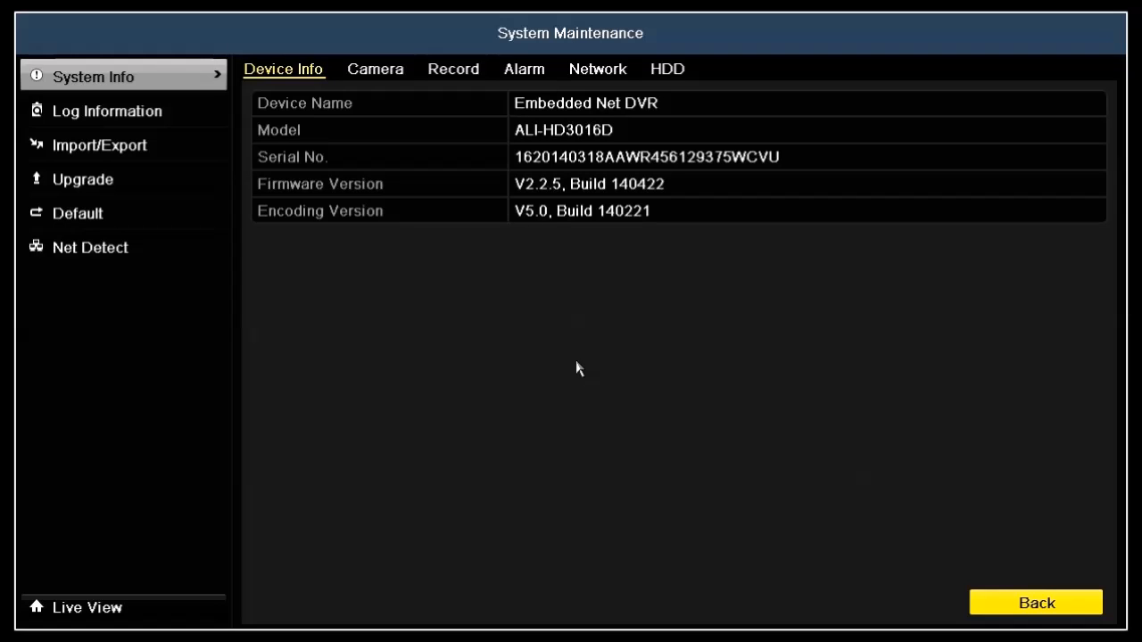
click(165, 257)
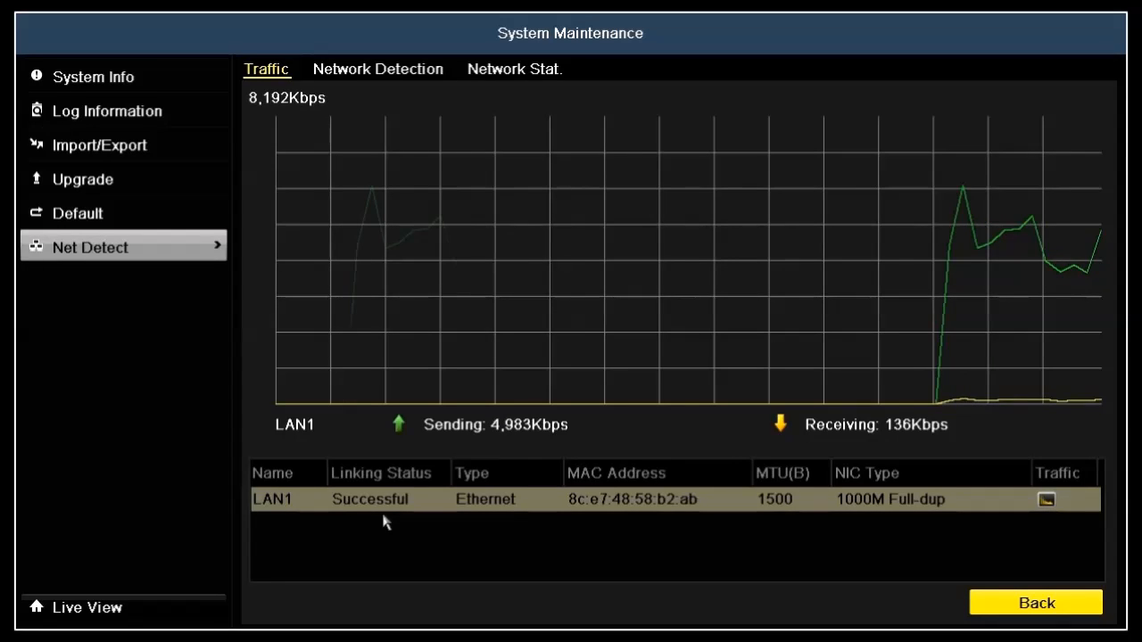
Step: Test network delay and packet loss on LAN1 with destination address 192.168.75.3 and dismiss the result
click(393, 72)
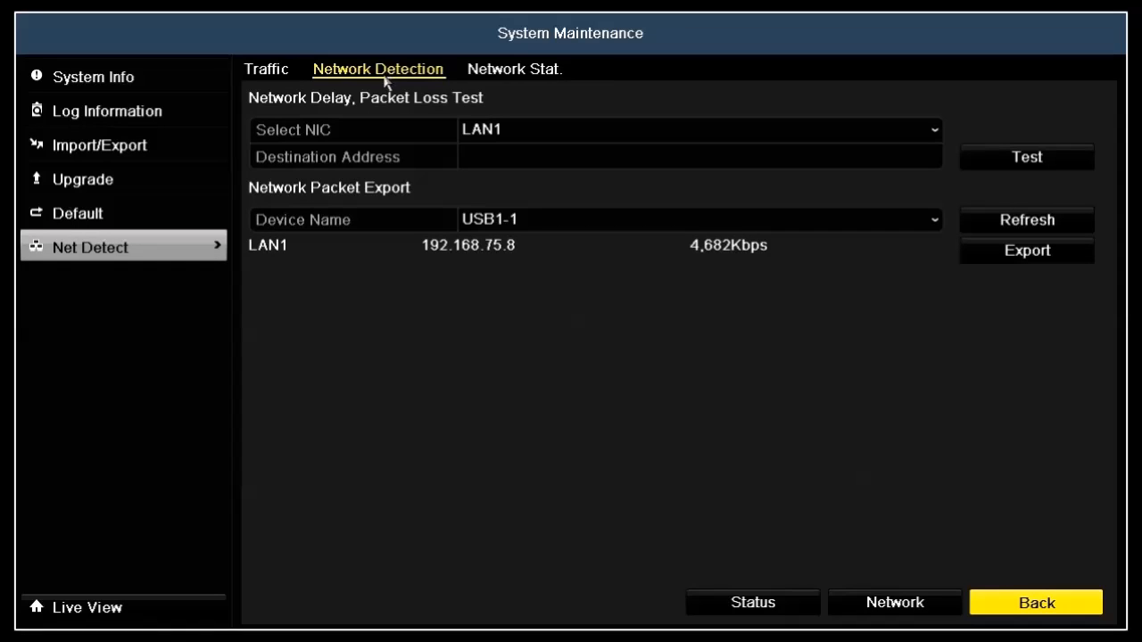
click(471, 158)
click(492, 156)
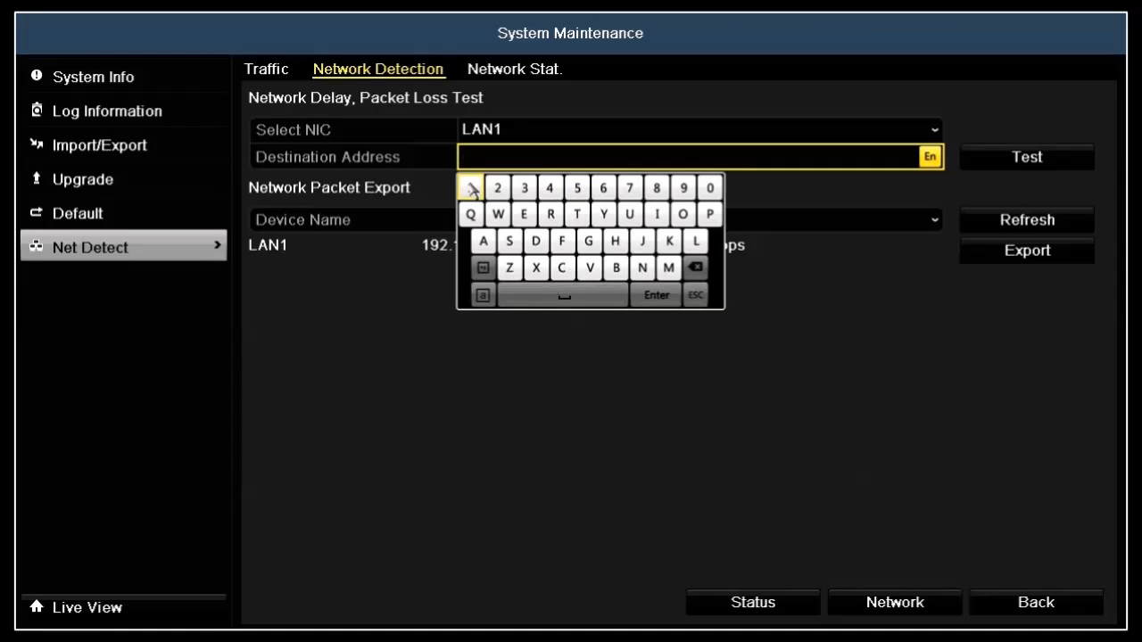
click(471, 189)
click(684, 188)
click(499, 189)
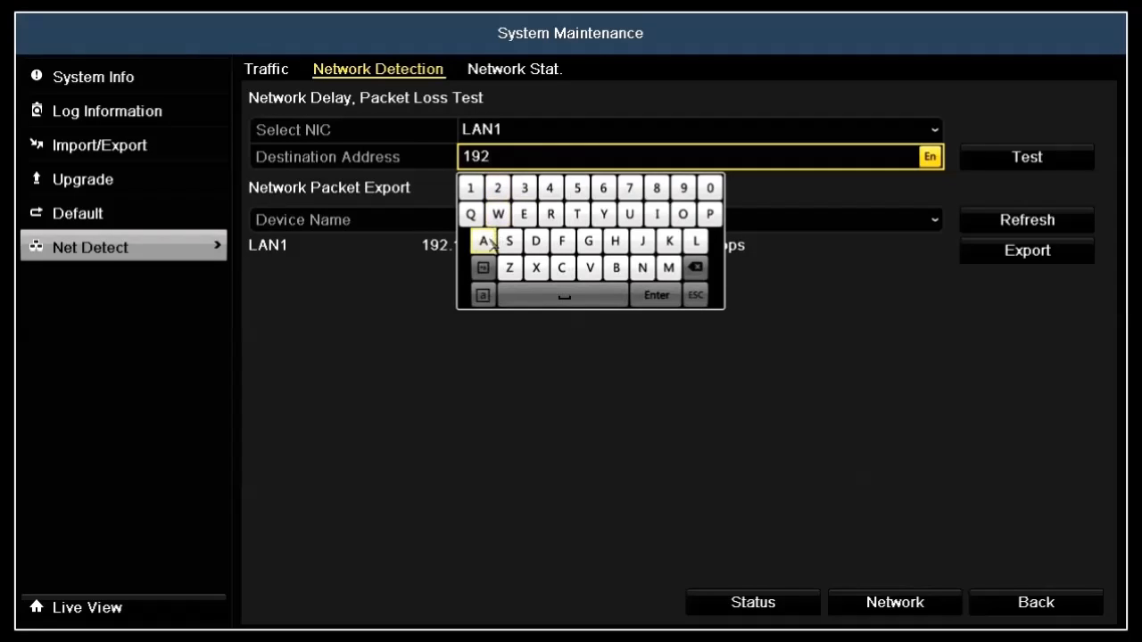
click(483, 268)
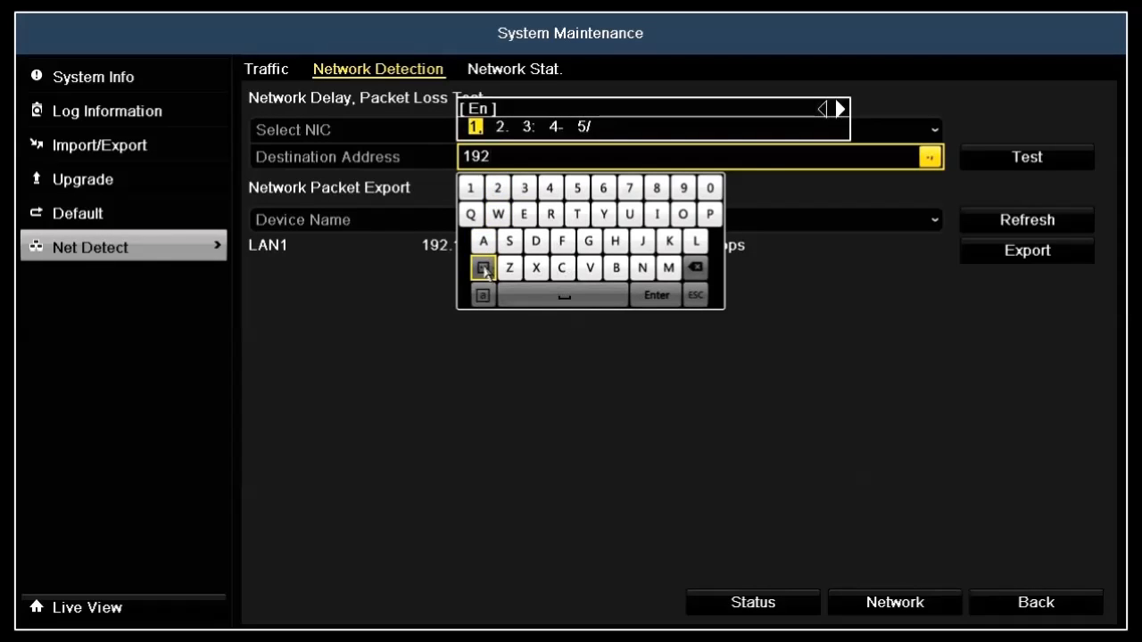
click(501, 131)
click(471, 188)
click(602, 189)
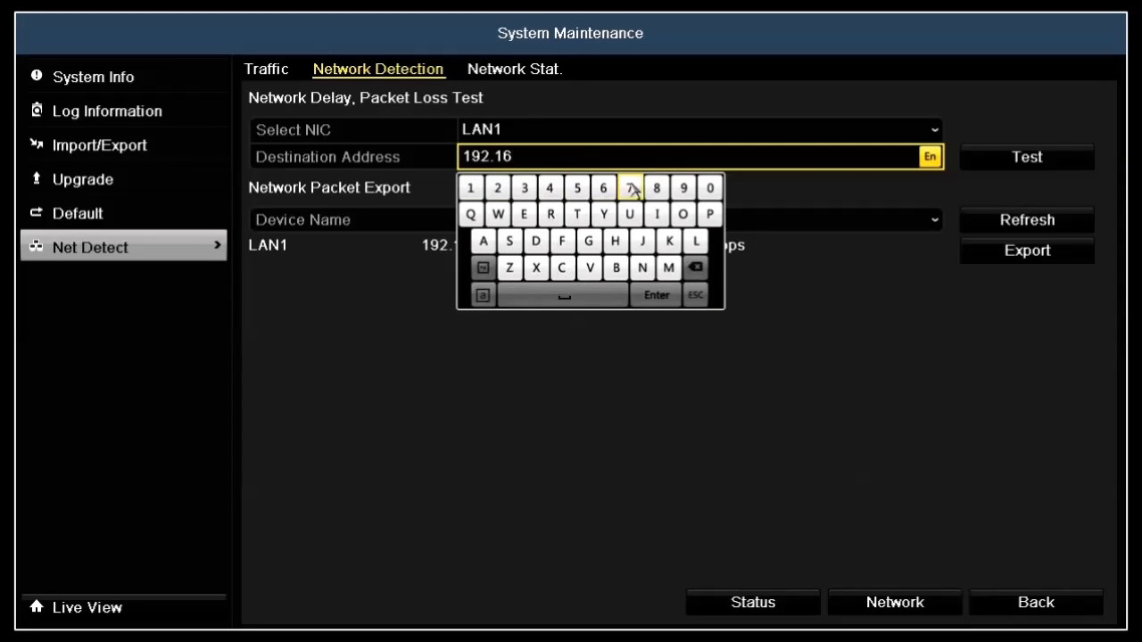
click(658, 189)
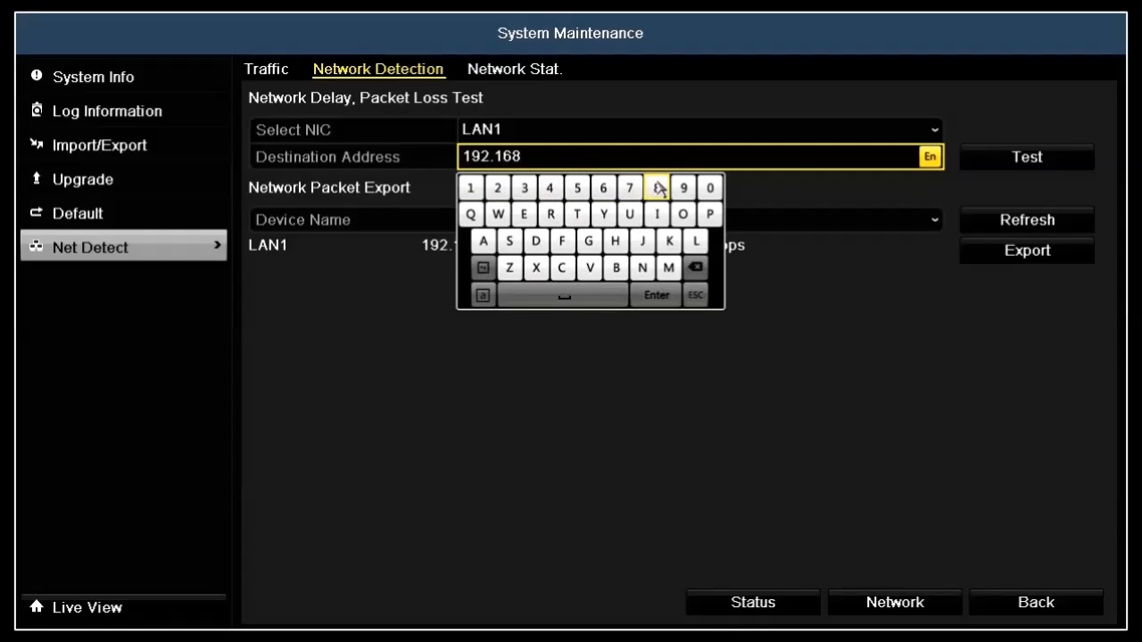
click(483, 268)
click(500, 127)
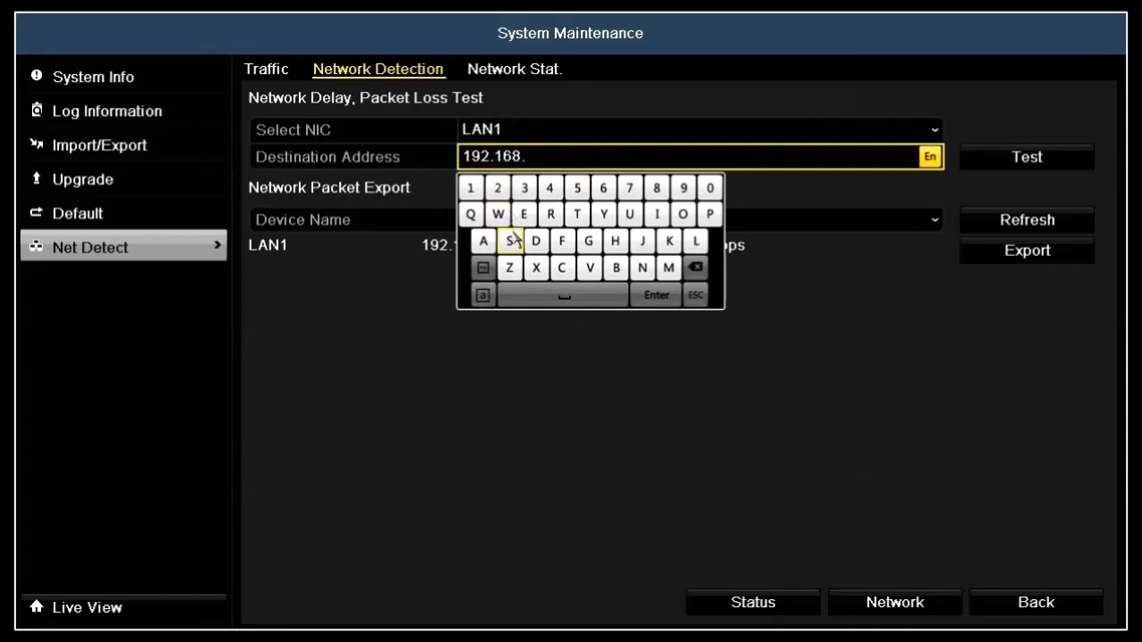
click(629, 188)
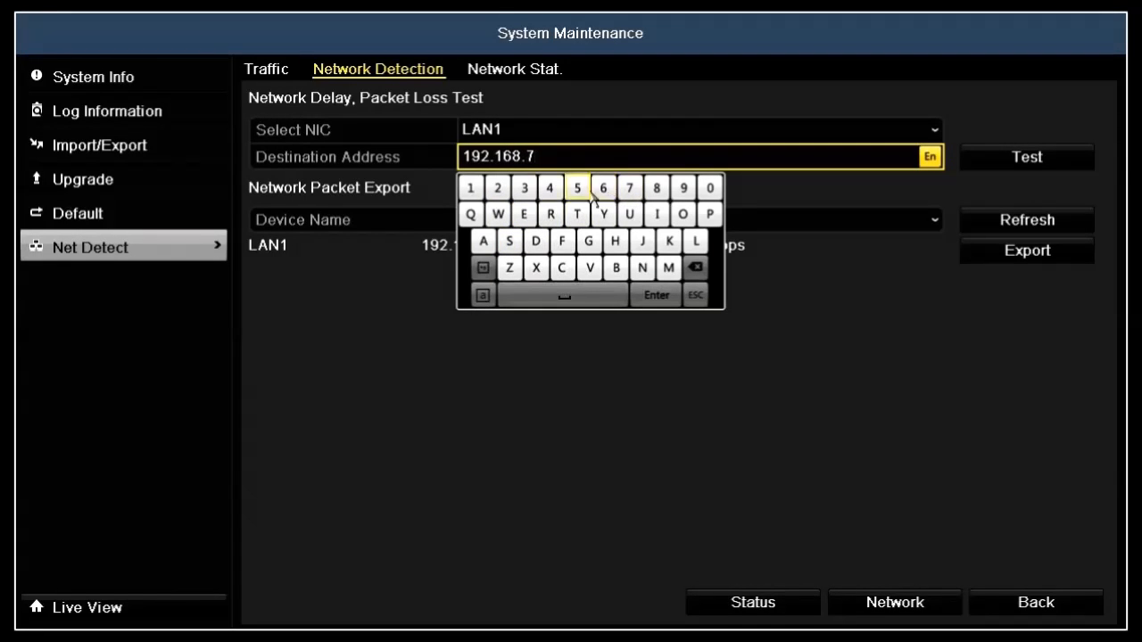
click(577, 188)
click(483, 267)
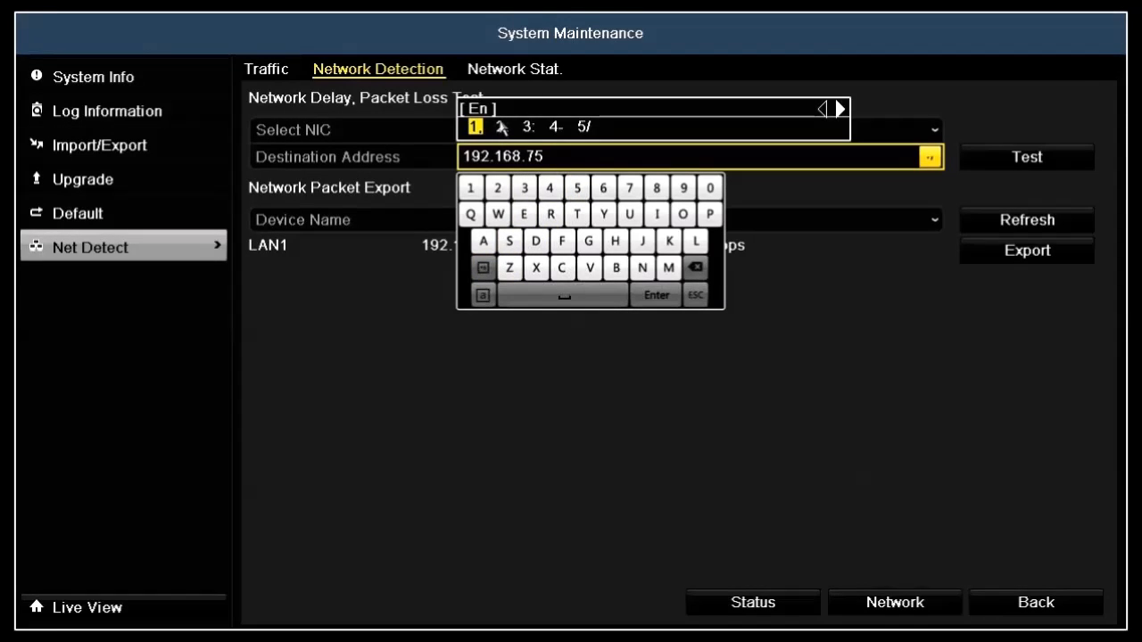
click(502, 127)
click(524, 189)
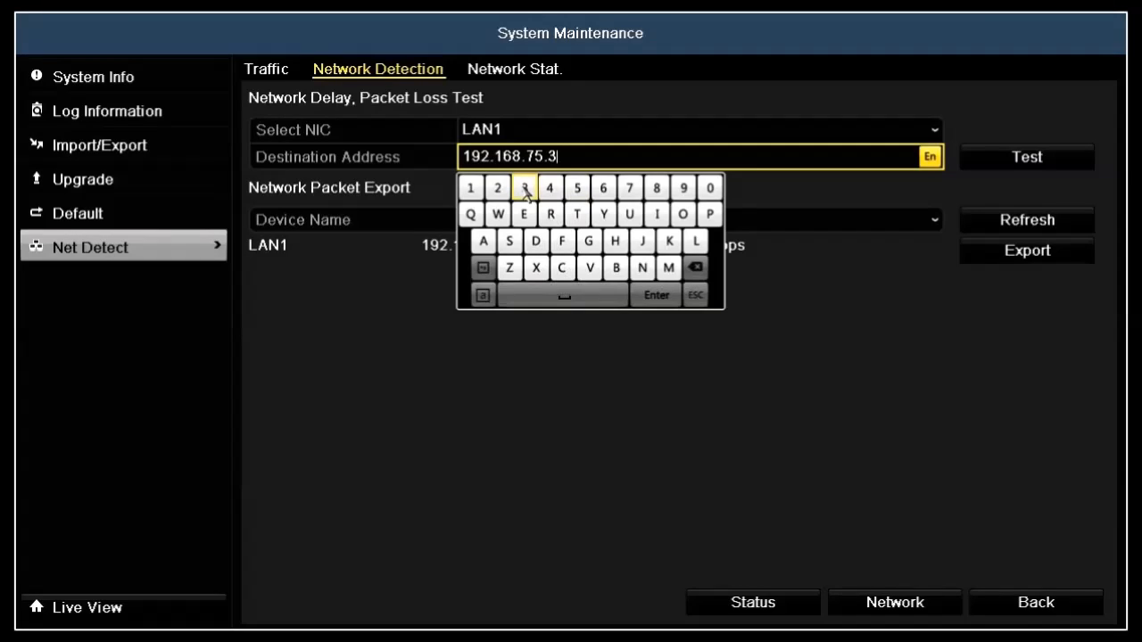
click(647, 298)
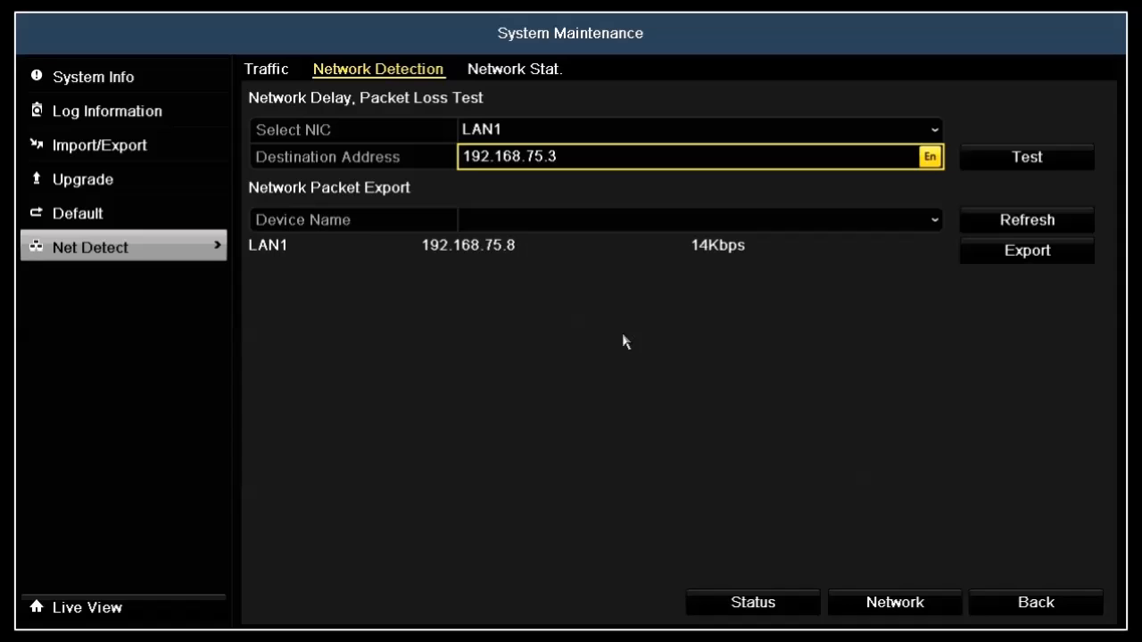
click(990, 159)
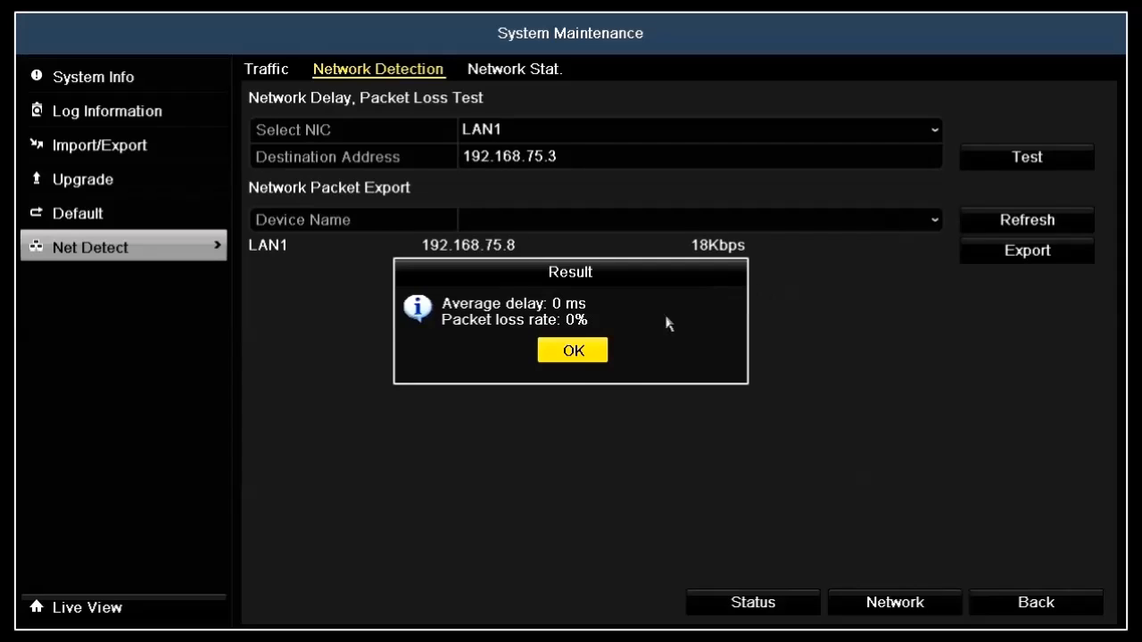
click(599, 356)
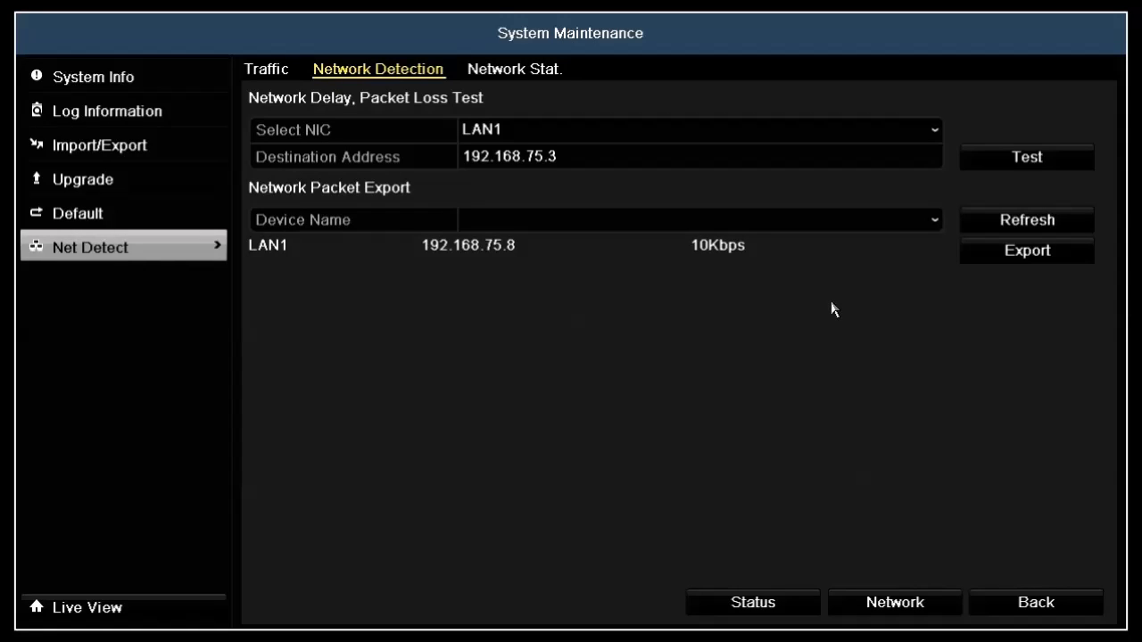
Step: Refresh the storage device list and export the LAN1 network packets to USB1-1
click(993, 223)
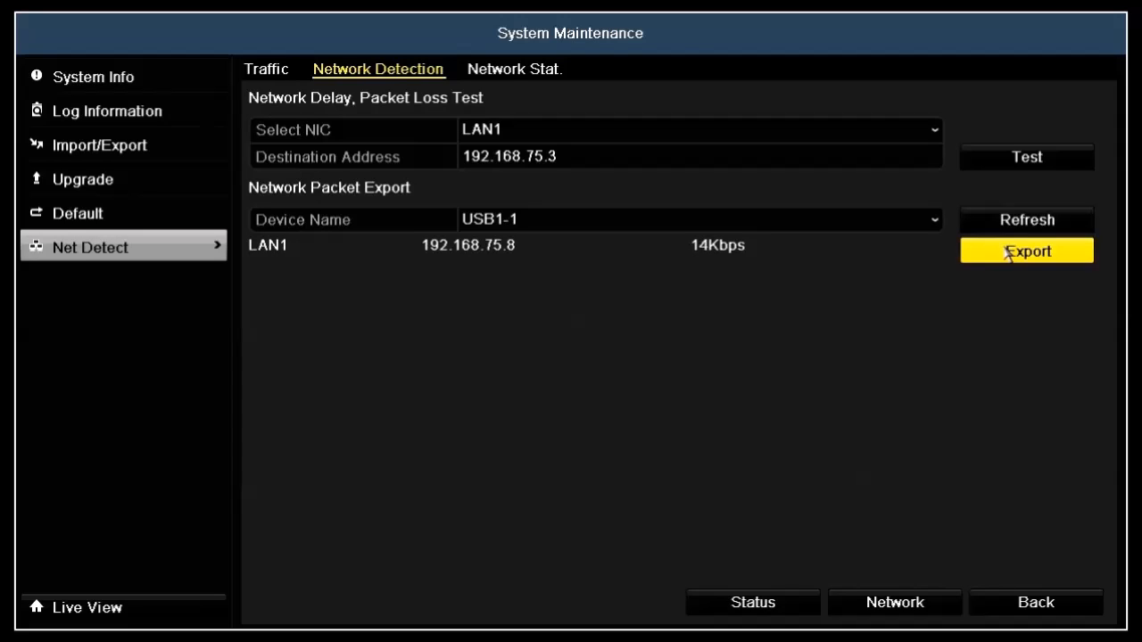
click(996, 259)
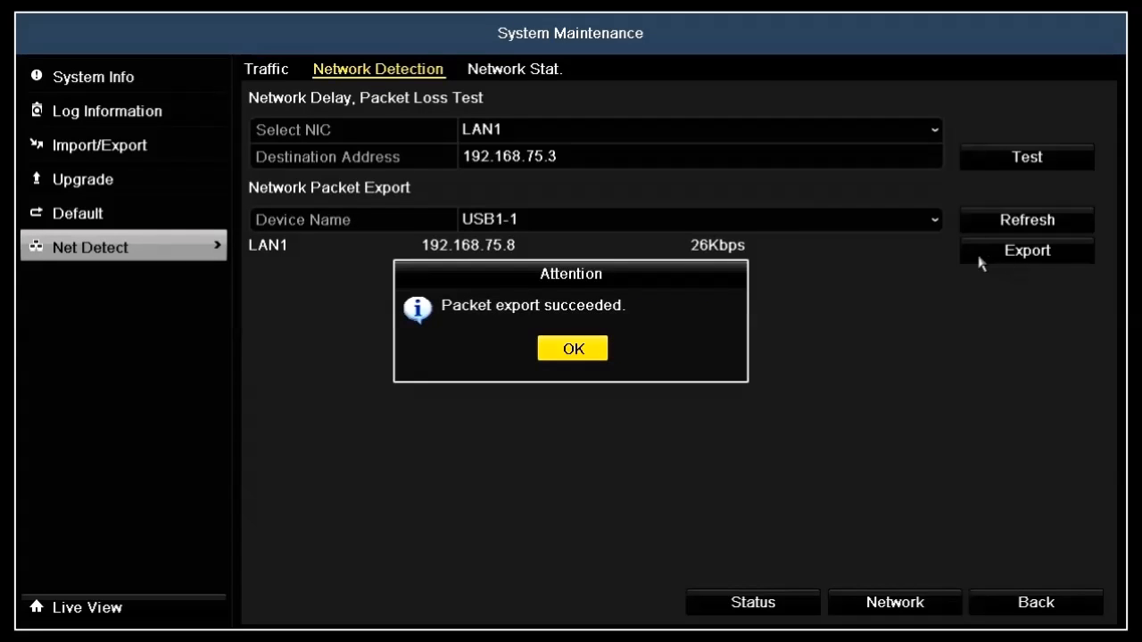
click(589, 351)
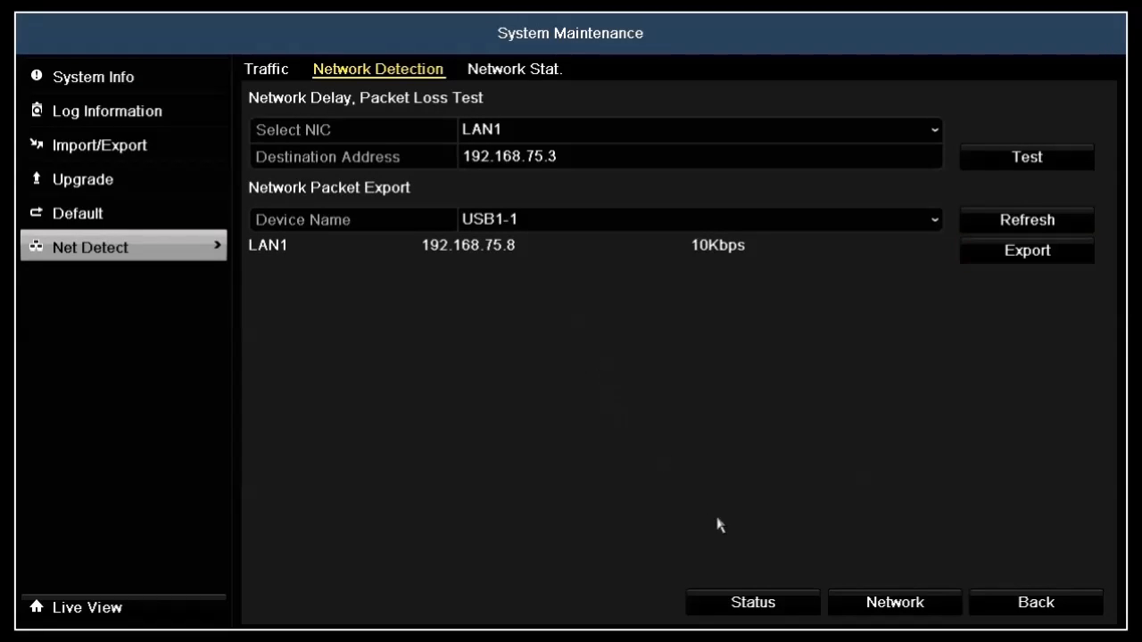
Step: Check the network status, then view the network settings and close them without changes
click(795, 605)
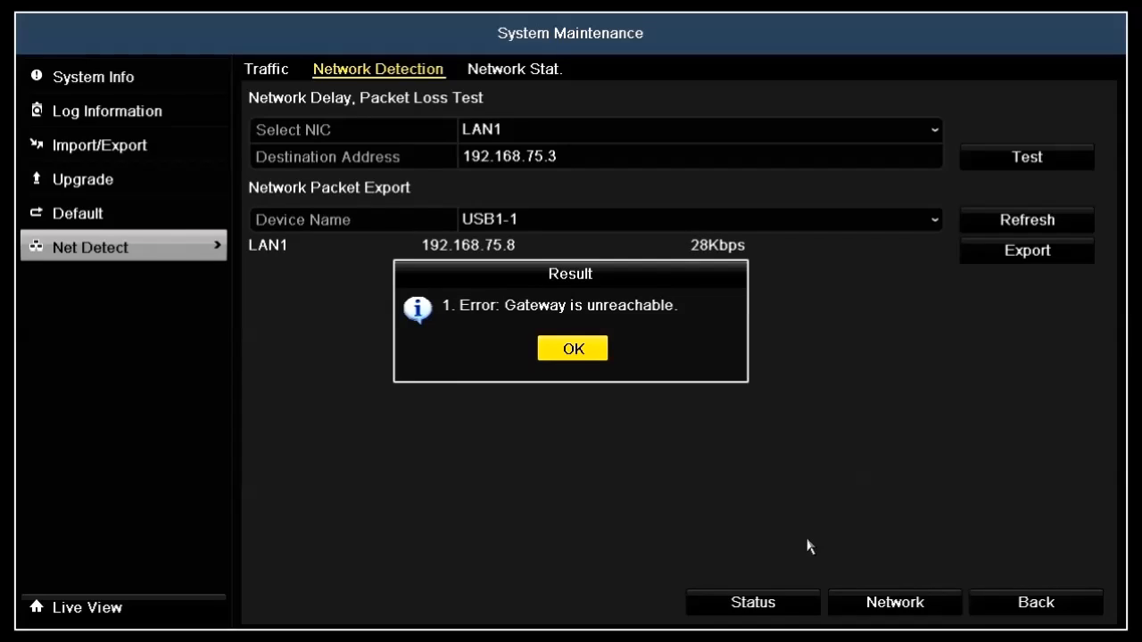
click(585, 348)
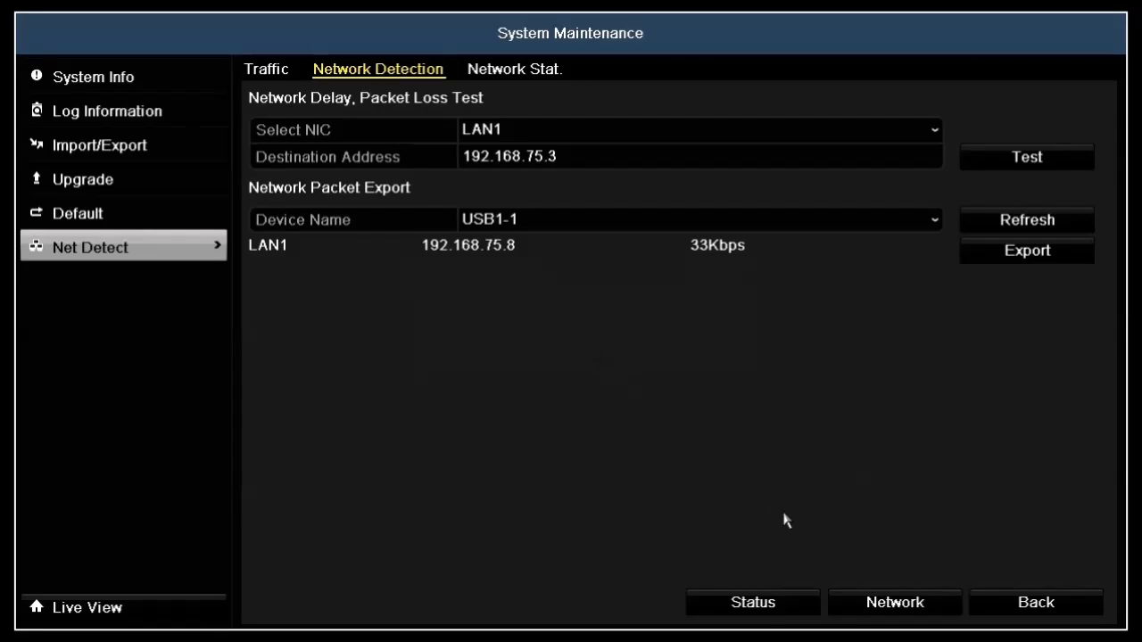
click(852, 612)
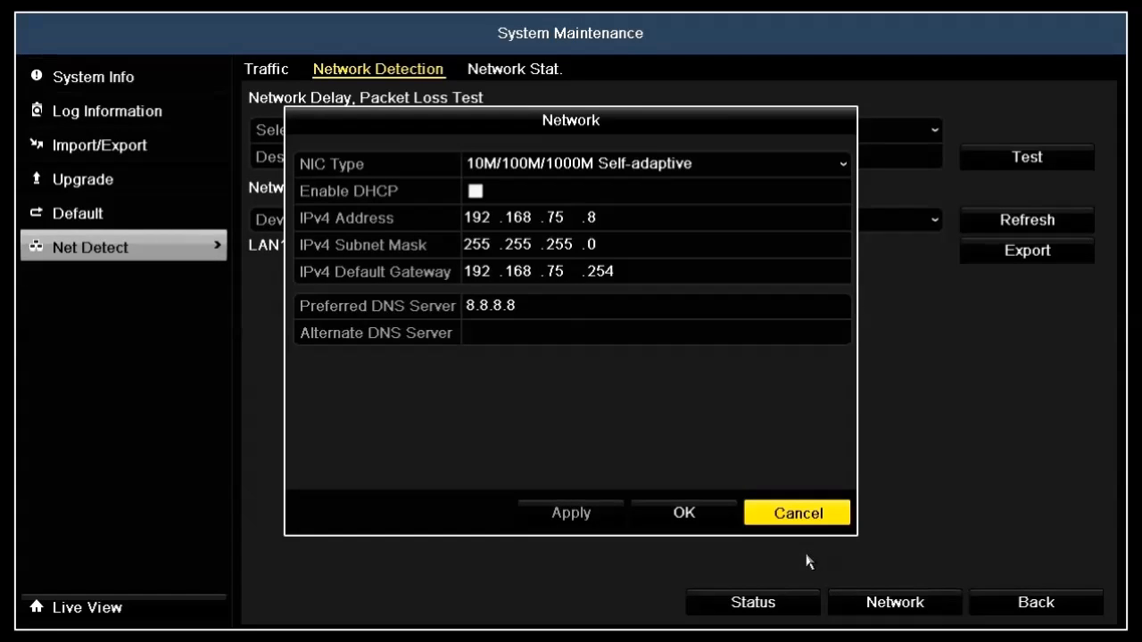
click(773, 514)
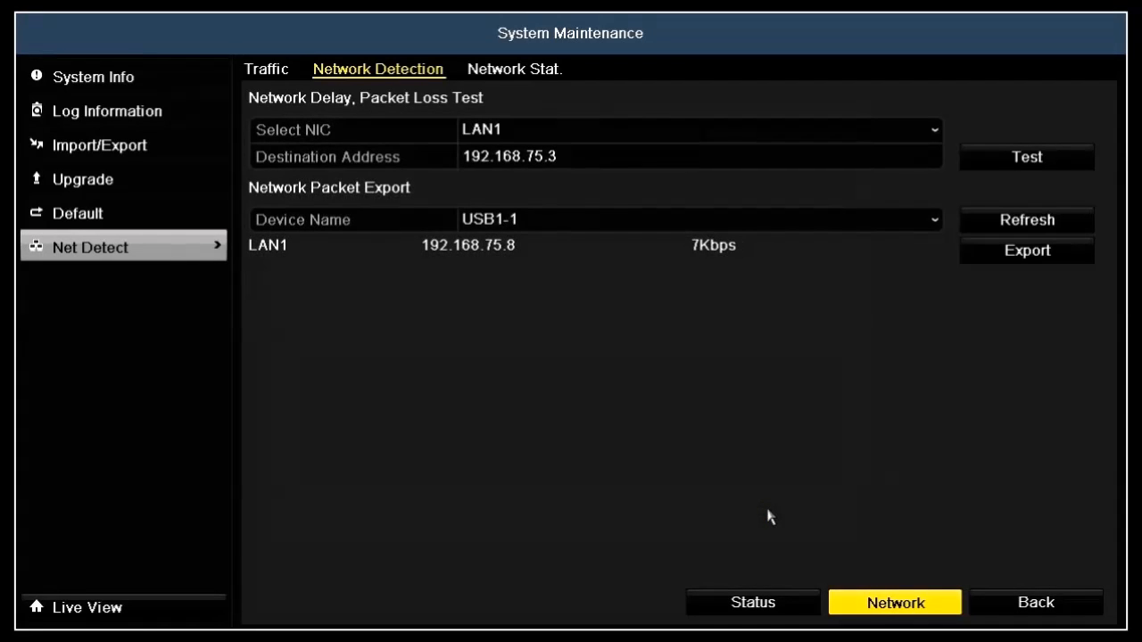
Step: View the network bandwidth statistics for remote live view and playback, refreshing them twice
click(525, 71)
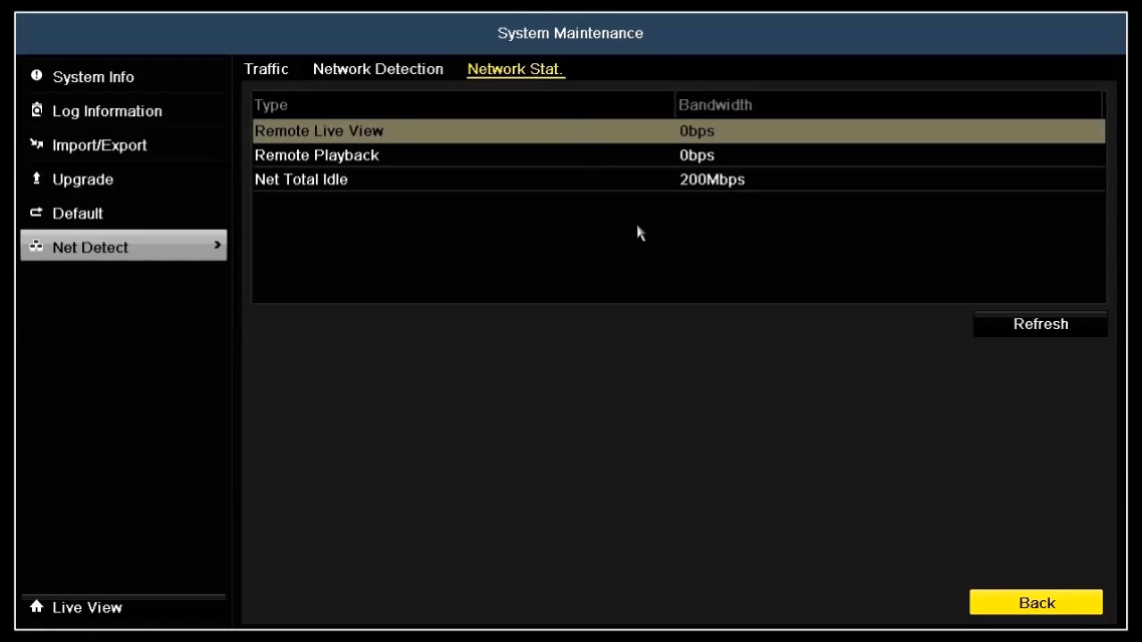
click(1006, 329)
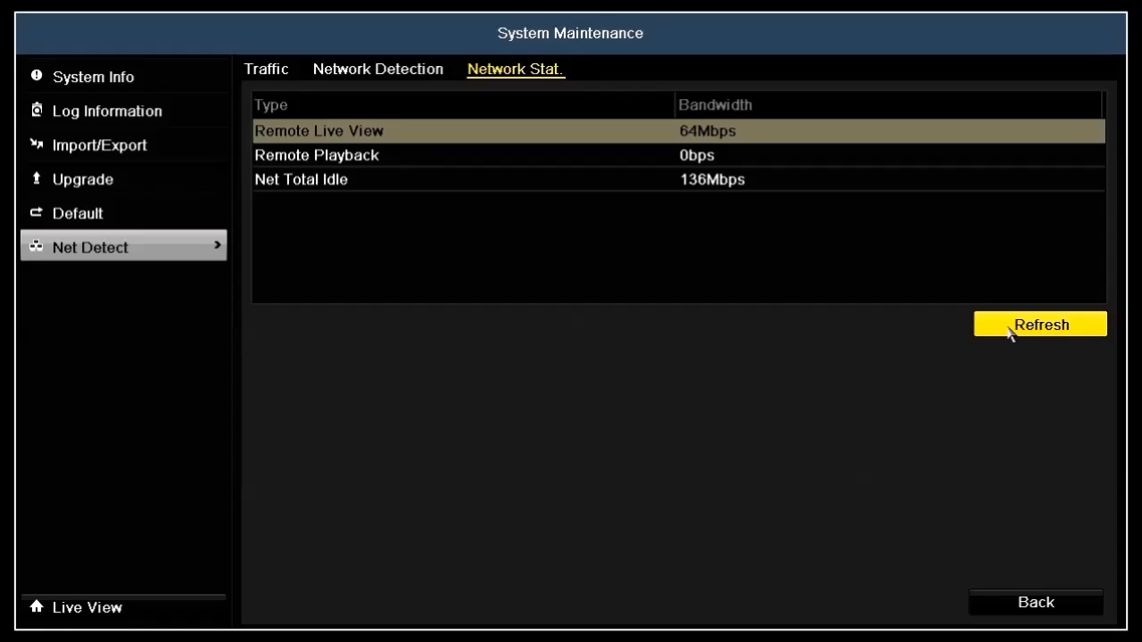
click(1007, 327)
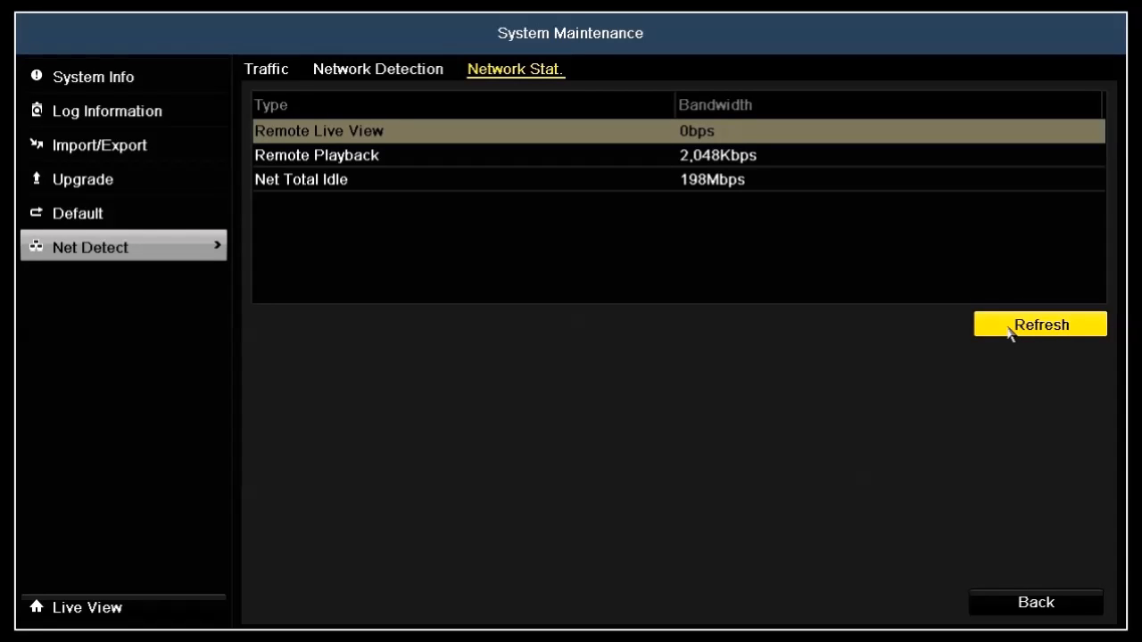